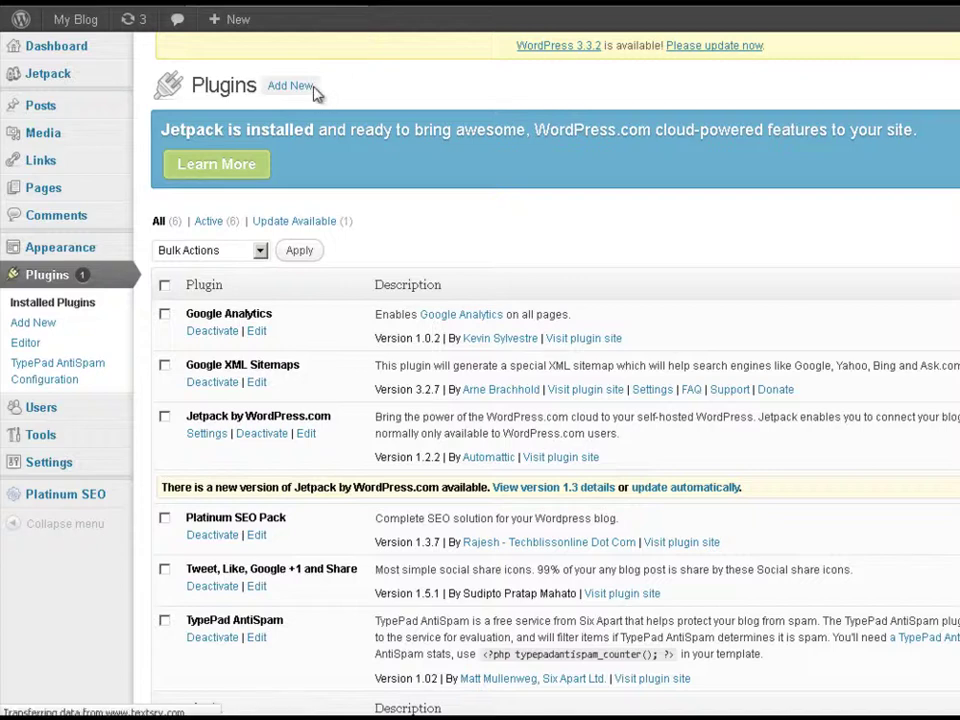
Step: Search for 'contact form 7', then install and activate the Contact Form 7 plugin
{"action": "left_click", "coordinate": [292, 87]}
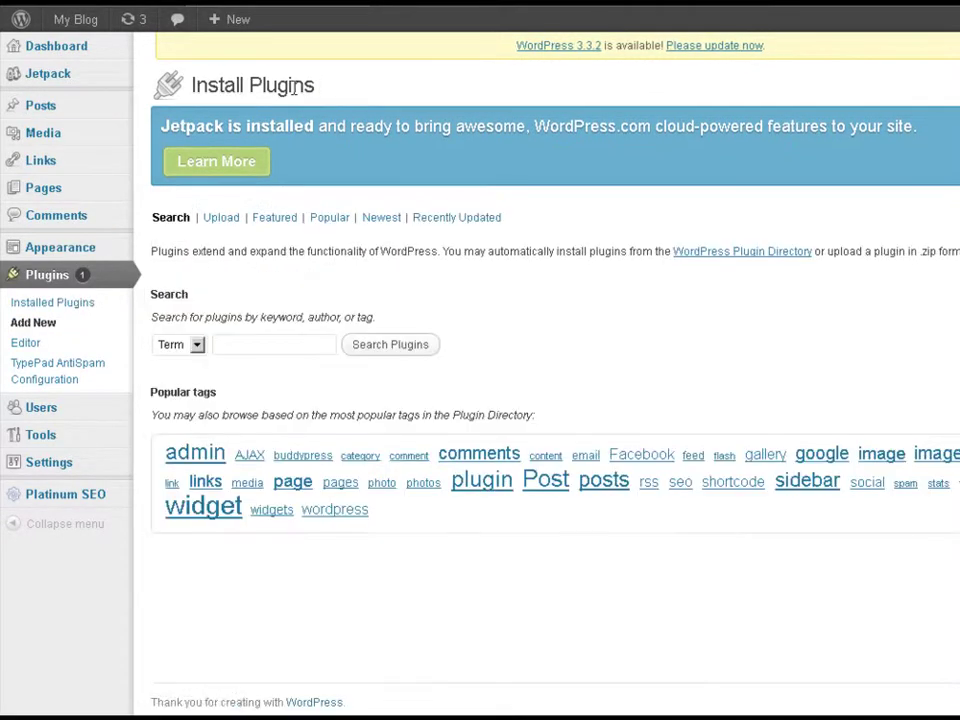
{"action": "left_click", "coordinate": [281, 336]}
{"action": "type", "text": "contac"}
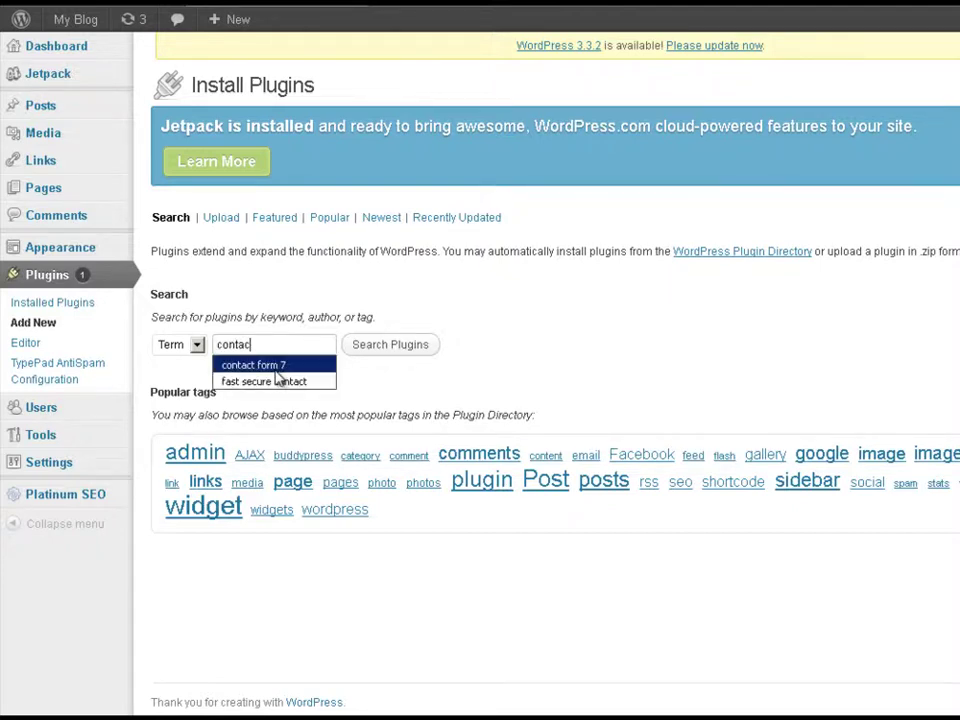
{"action": "left_click", "coordinate": [275, 367]}
{"action": "left_click", "coordinate": [390, 345]}
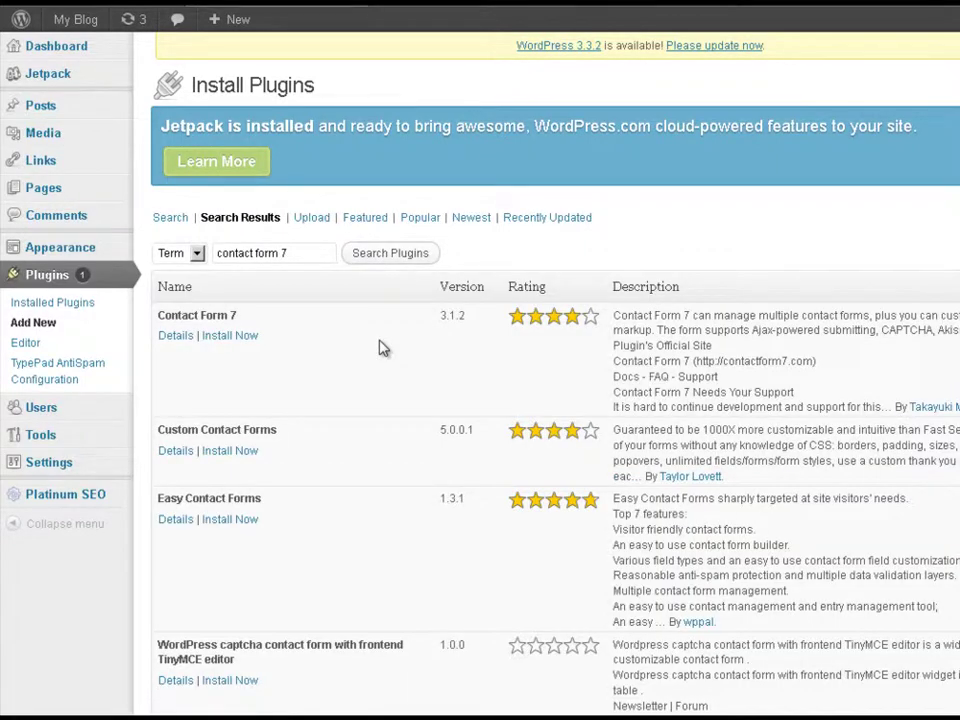
{"action": "left_click", "coordinate": [231, 340]}
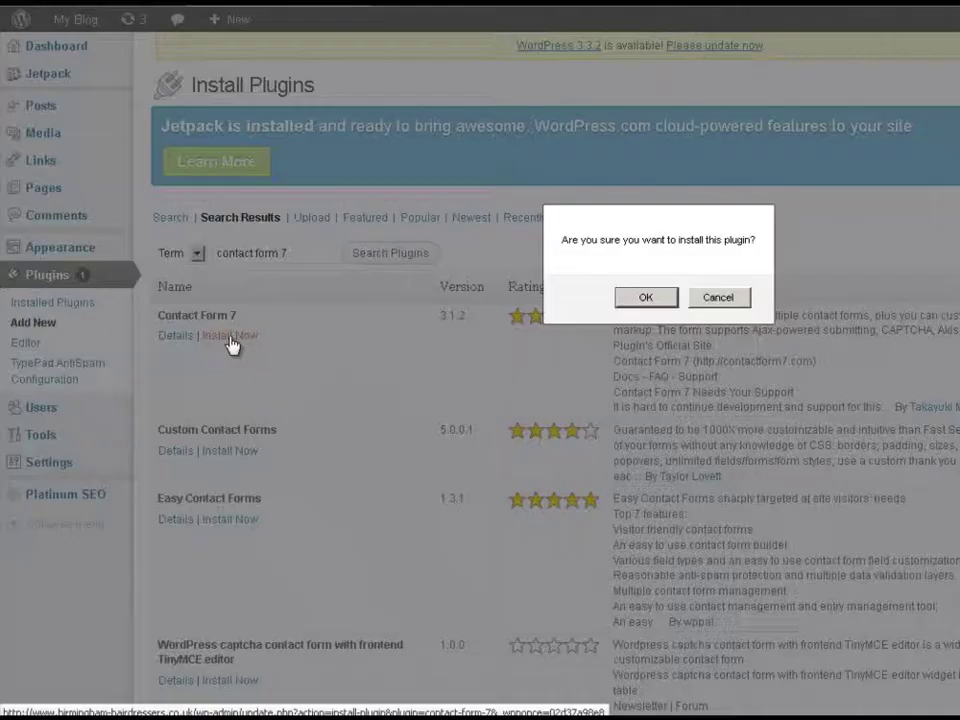
{"action": "left_click", "coordinate": [644, 297]}
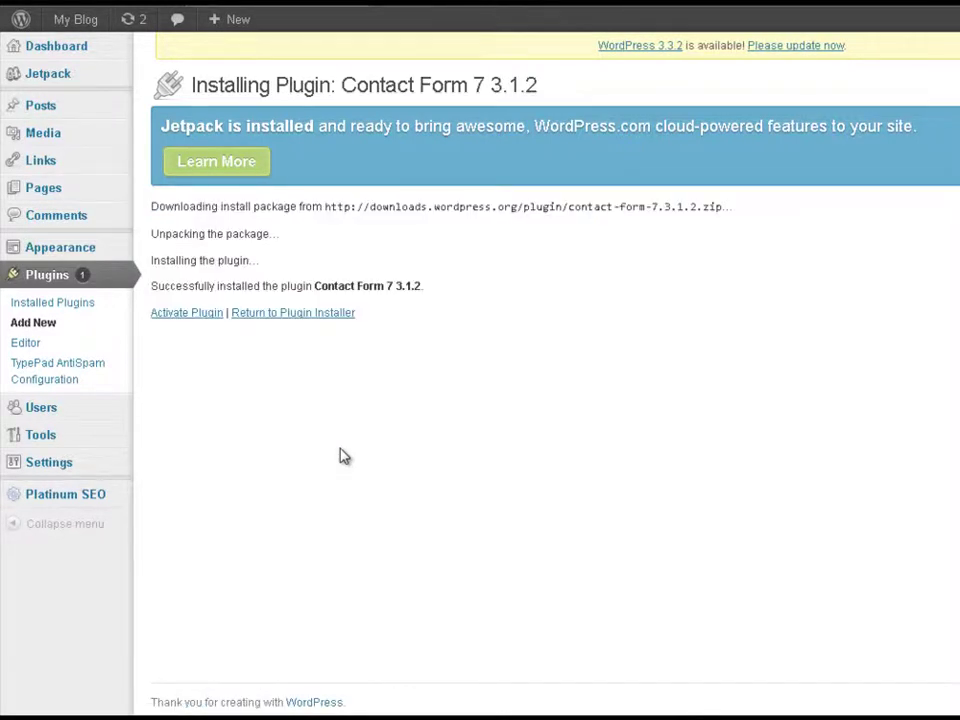
{"action": "left_click", "coordinate": [186, 314]}
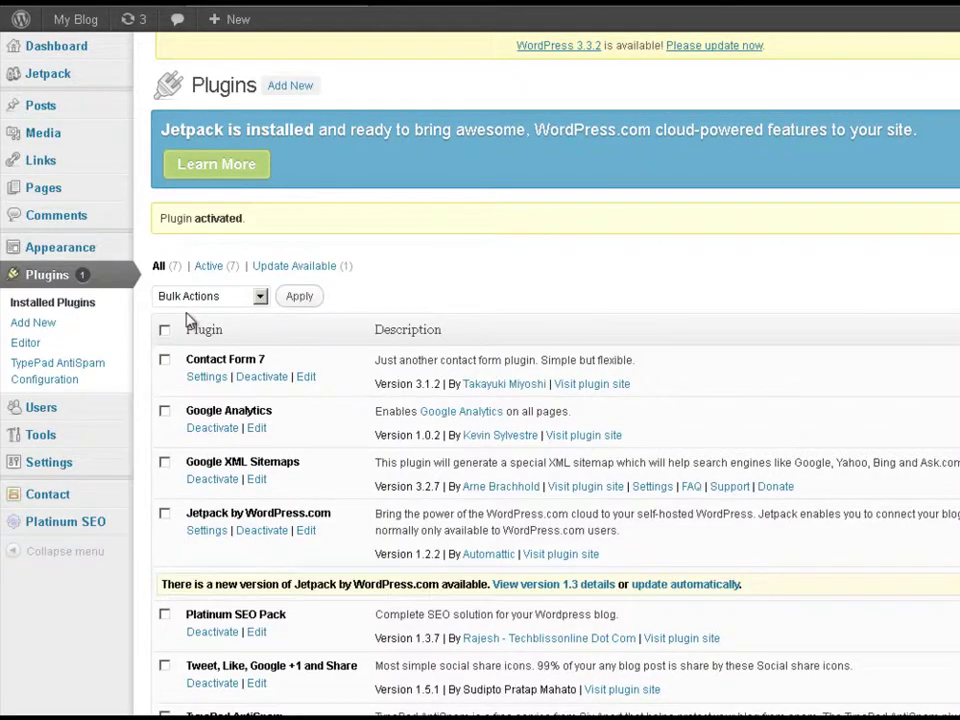
Step: Review Contact form 1's default Form and Mail sections and save it to get its shortcode
{"action": "left_click", "coordinate": [209, 380]}
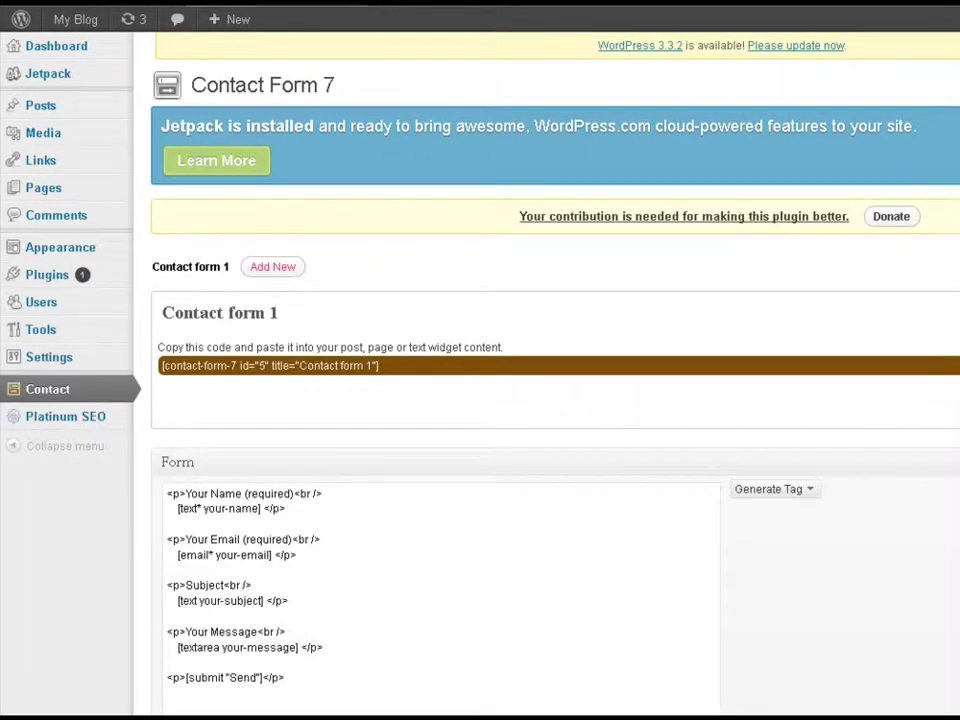
{"action": "scroll", "coordinate": [545, 400], "scroll_direction": "down", "scroll_amount": 7}
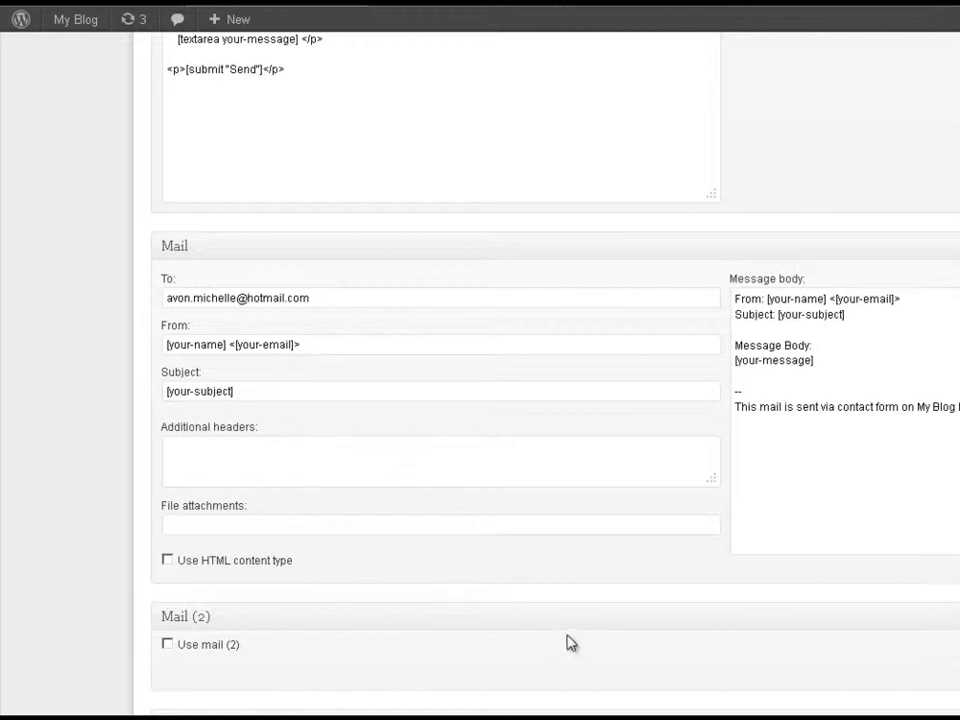
{"action": "scroll", "coordinate": [878, 580], "scroll_direction": "up", "scroll_amount": 5}
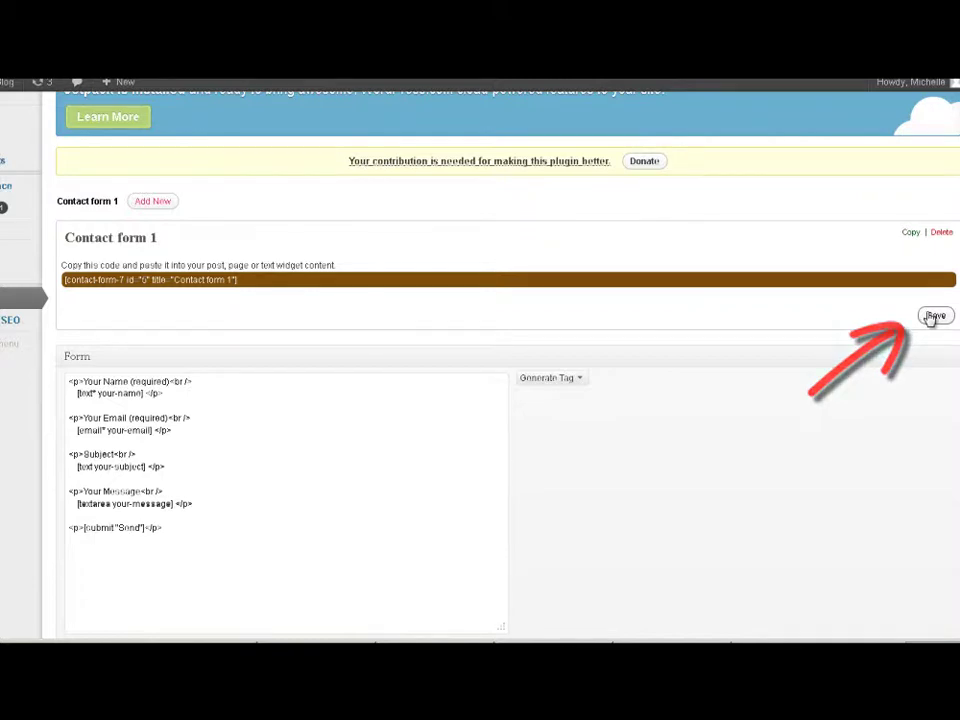
{"action": "left_click", "coordinate": [933, 316]}
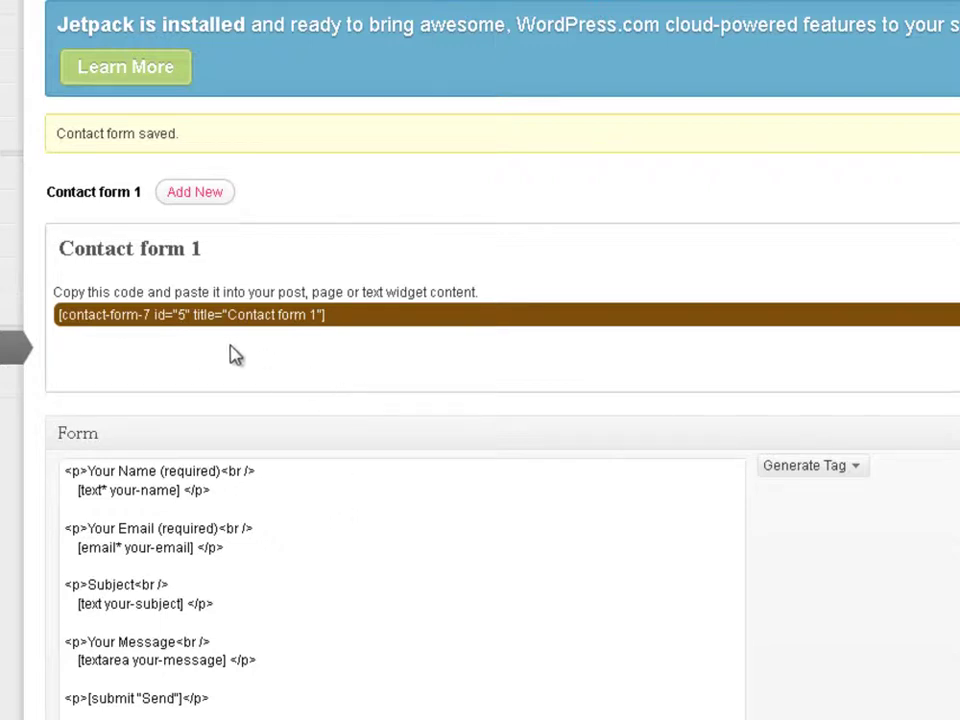
Step: Copy the shortcode [contact-form-7 id="5" title="Contact form 1"]
{"action": "left_click", "coordinate": [340, 315]}
{"action": "right_click", "coordinate": [136, 320]}
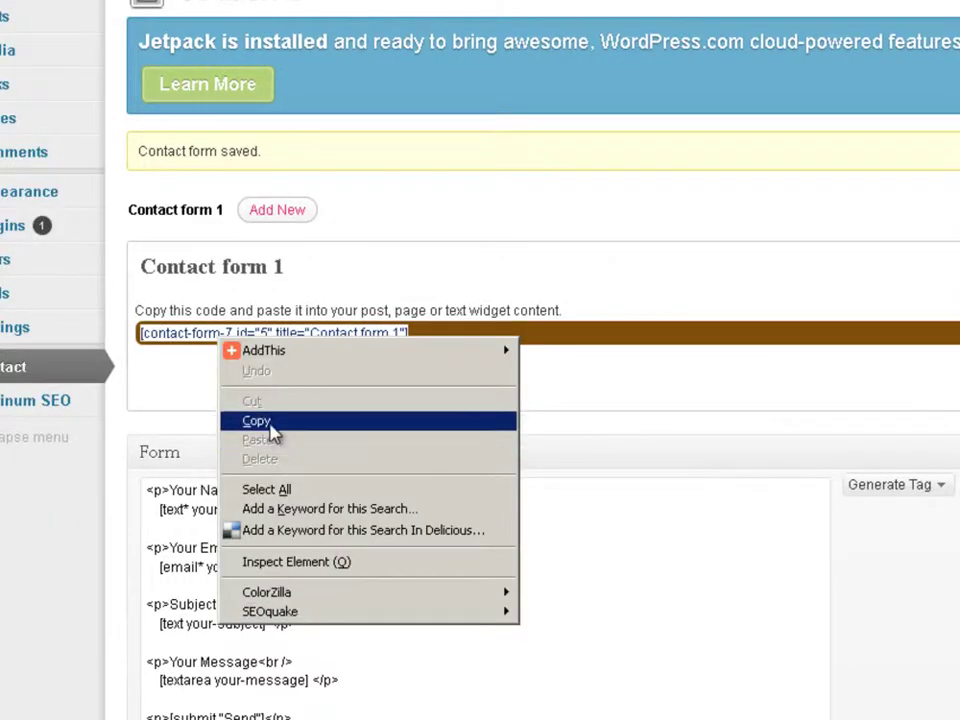
{"action": "left_click", "coordinate": [256, 421]}
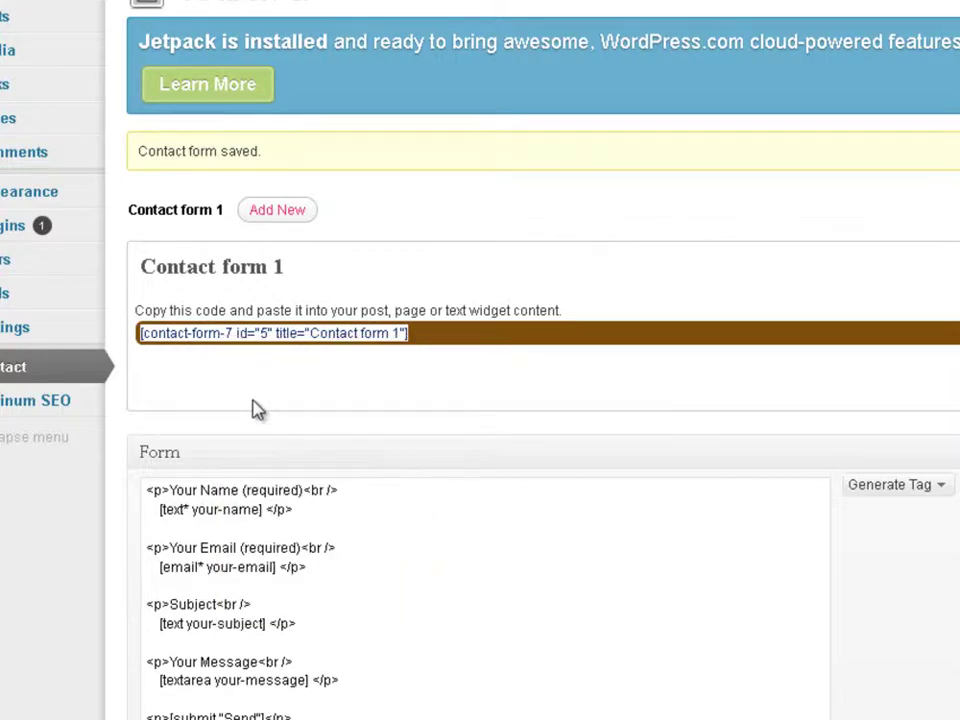
Step: Create a 'Contact Us' page, paste the shortcode into its HTML body, and publish it
{"action": "mouse_move", "coordinate": [42, 181]}
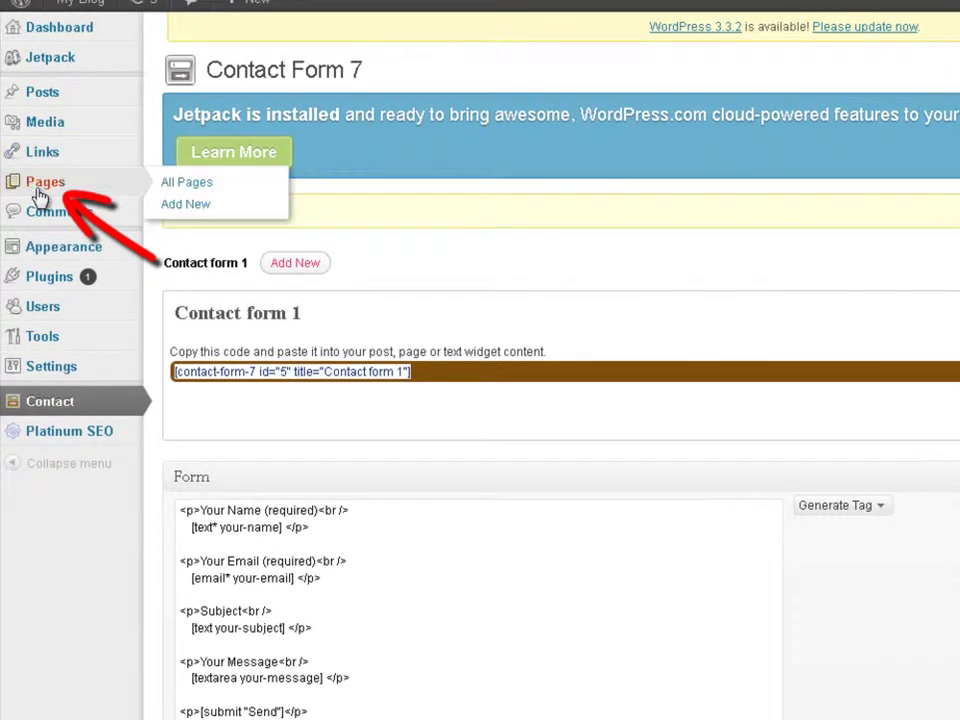
{"action": "left_click", "coordinate": [46, 182]}
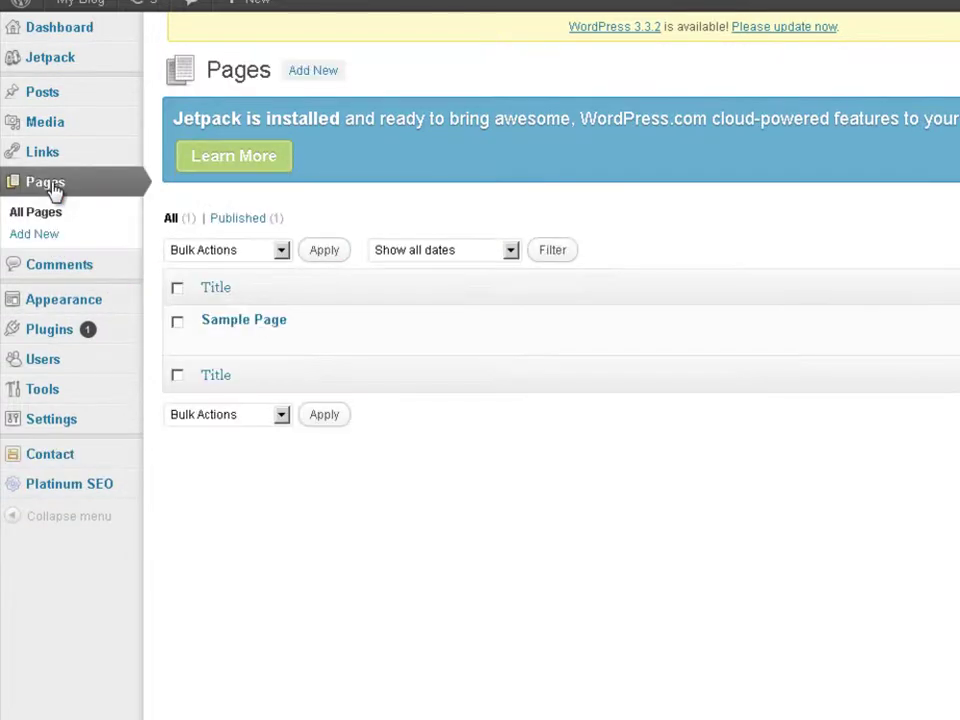
{"action": "left_click", "coordinate": [318, 72]}
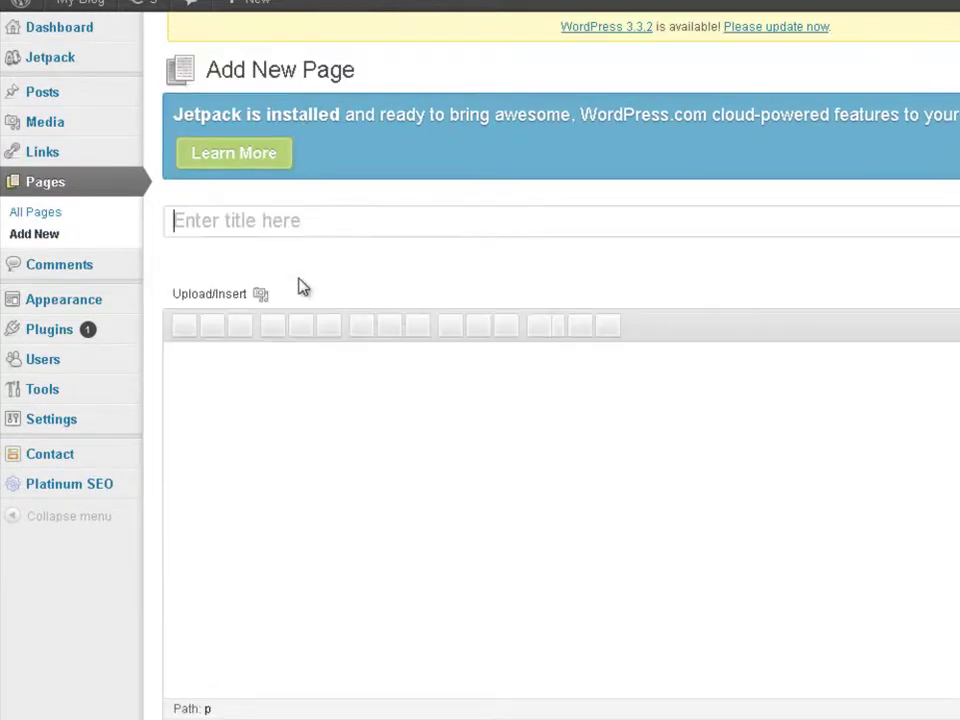
{"action": "type", "text": "C"}
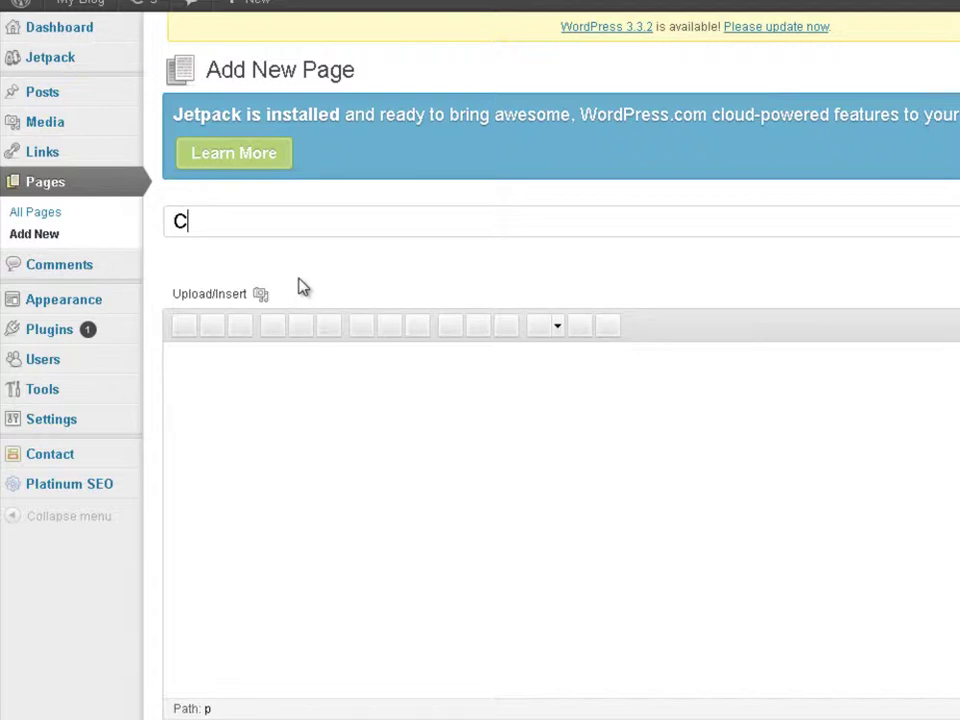
{"action": "type", "text": "ontact Us"}
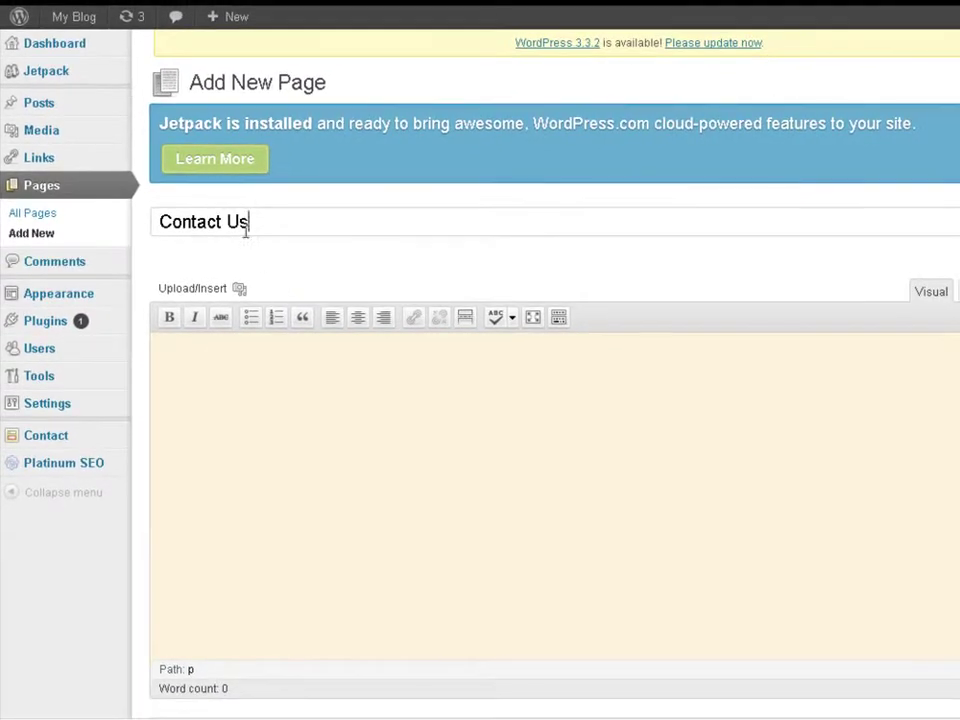
{"action": "left_click", "coordinate": [424, 394]}
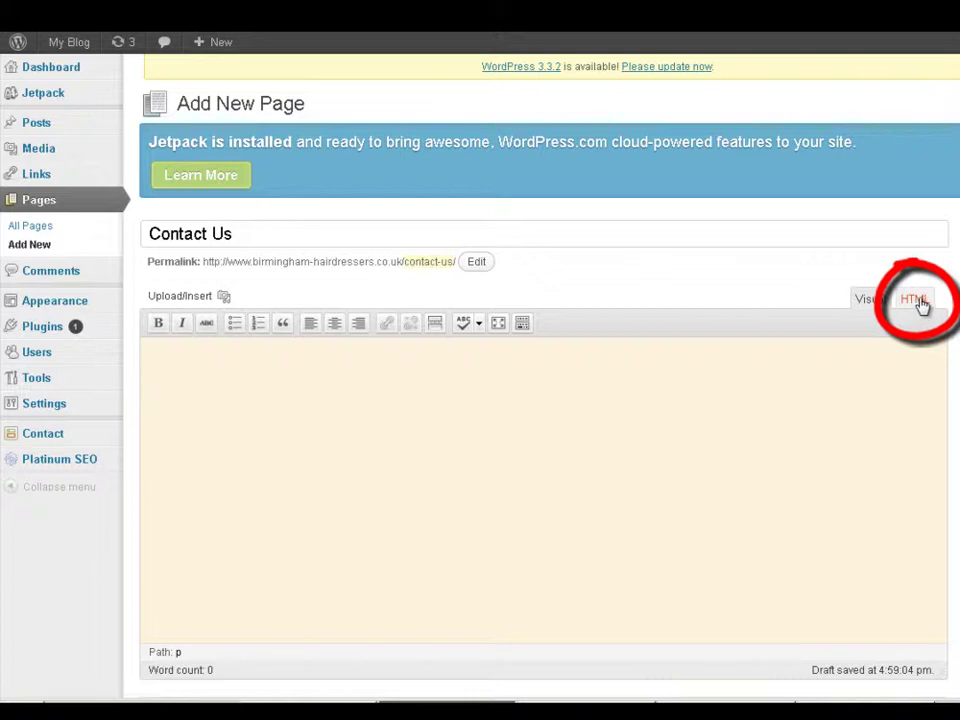
{"action": "left_click", "coordinate": [920, 303]}
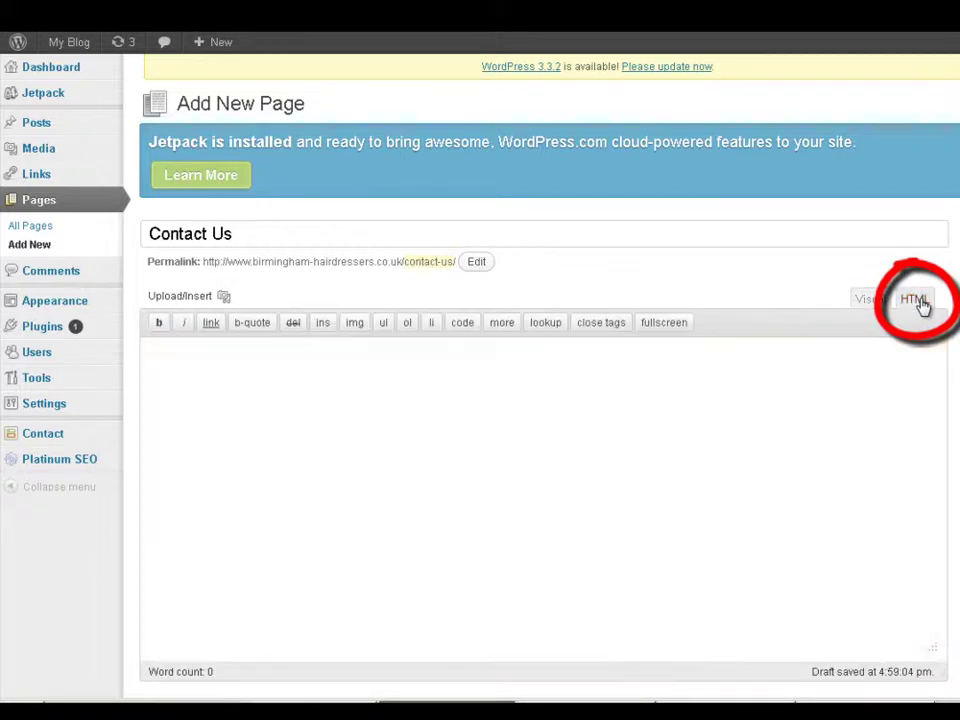
{"action": "right_click", "coordinate": [153, 349]}
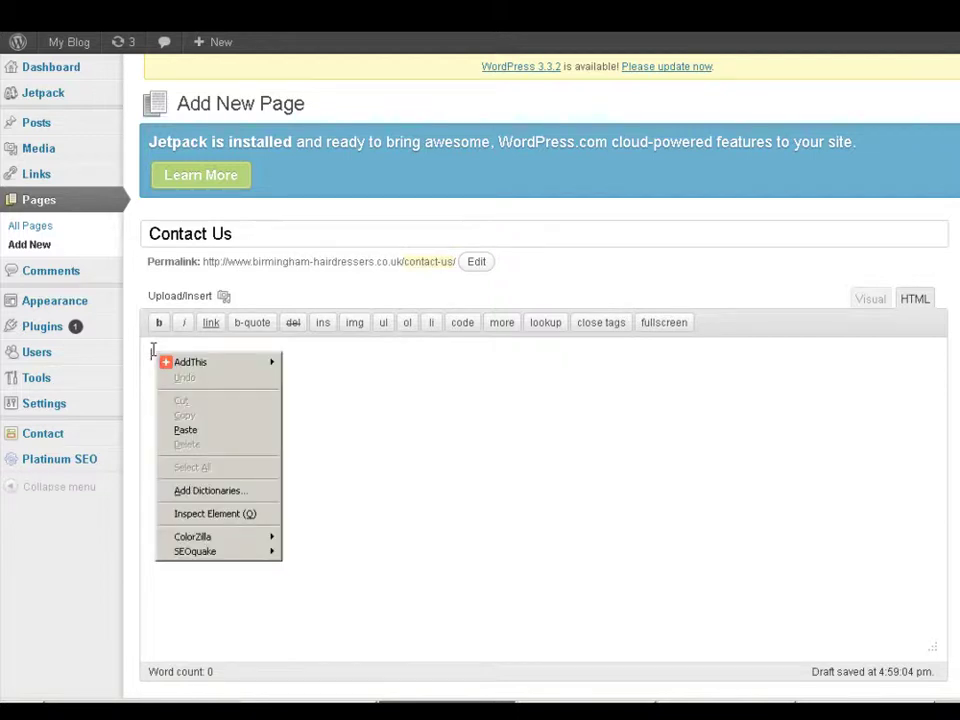
{"action": "left_click", "coordinate": [193, 430]}
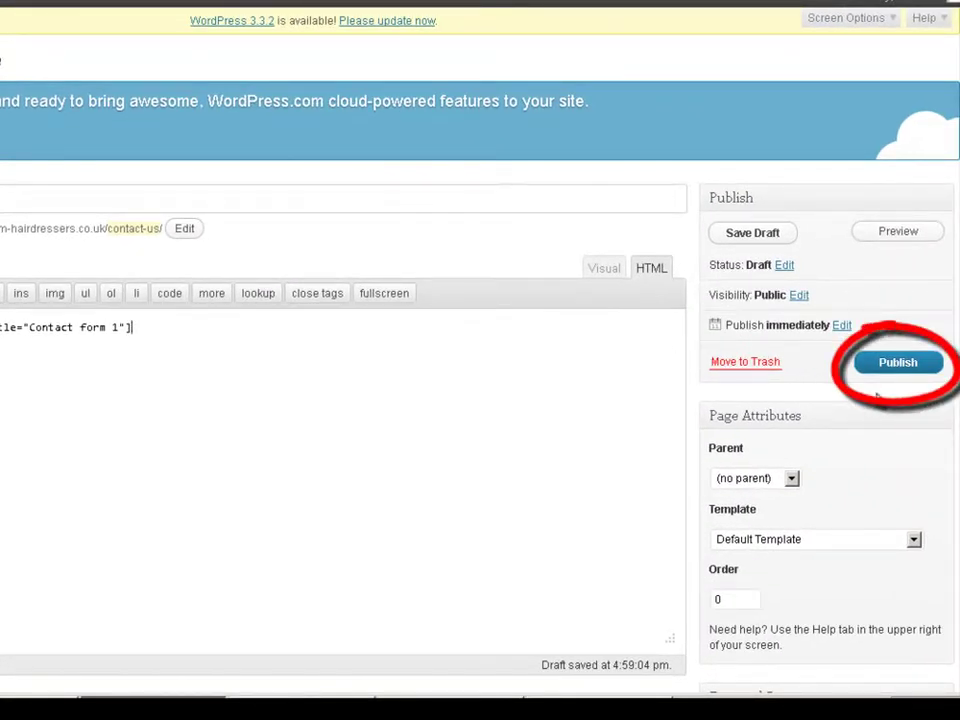
{"action": "left_click", "coordinate": [901, 365]}
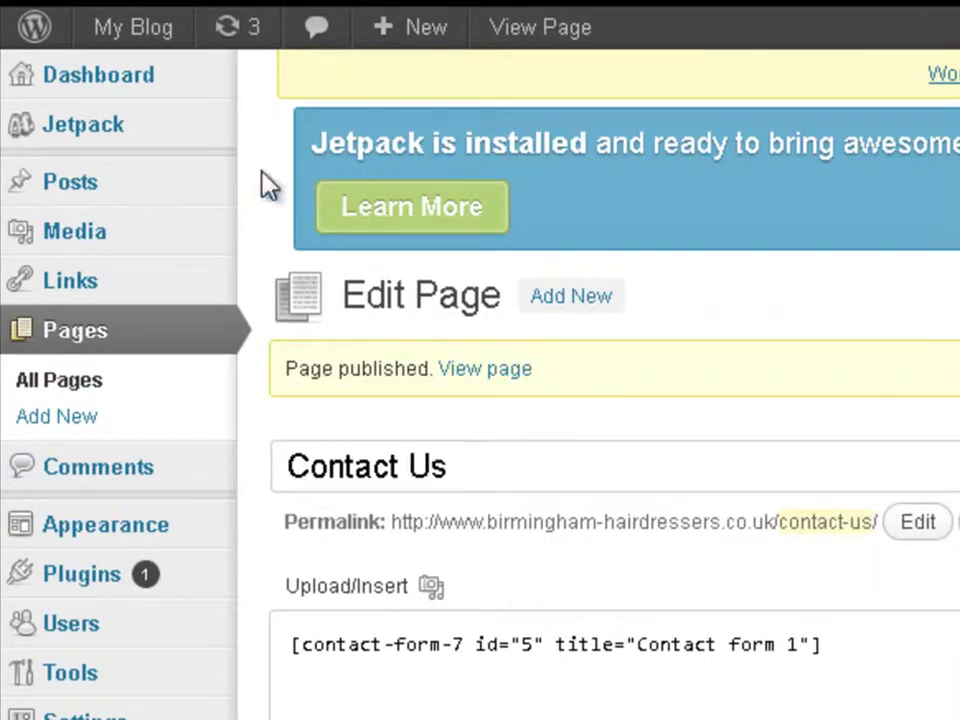
Step: Open the live site's Contact Us page and check its name, email, subject and message fields
{"action": "mouse_move", "coordinate": [133, 30]}
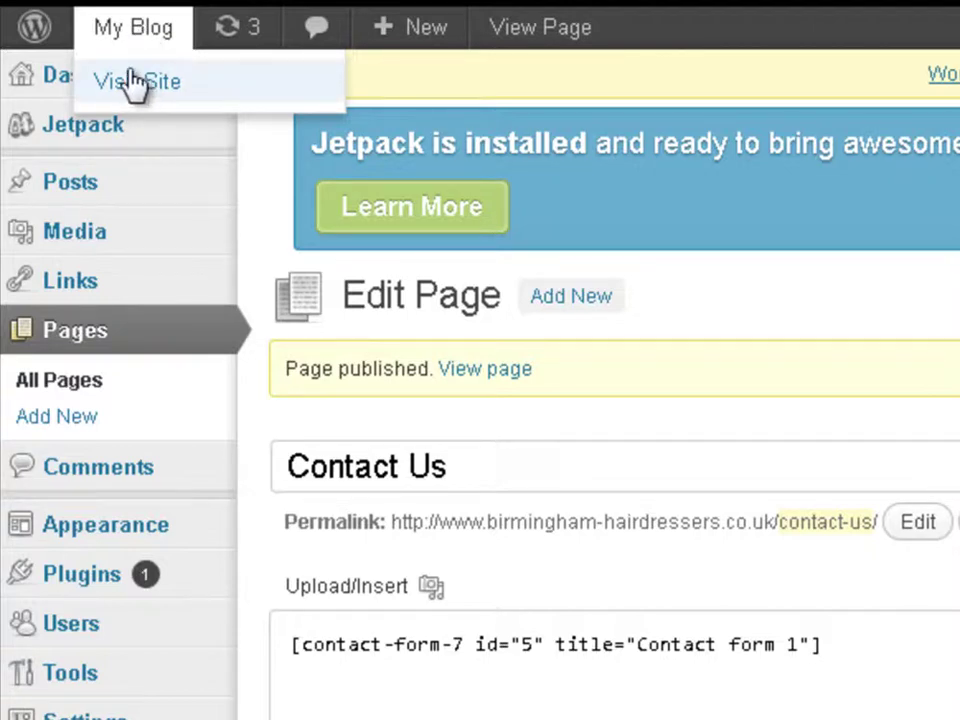
{"action": "left_click", "coordinate": [133, 84]}
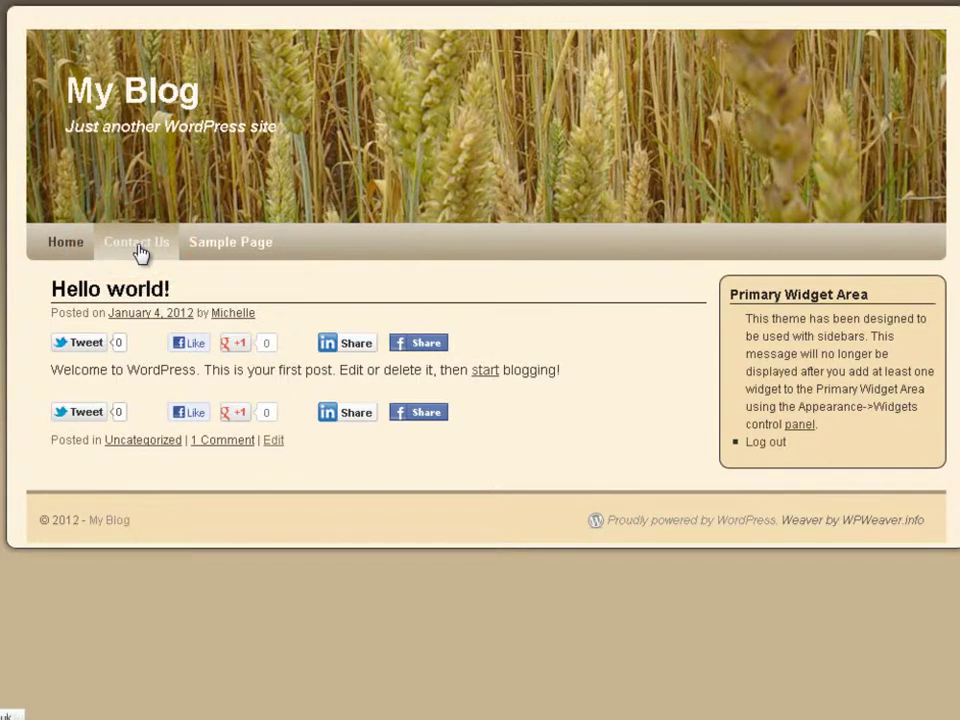
{"action": "left_click", "coordinate": [140, 253]}
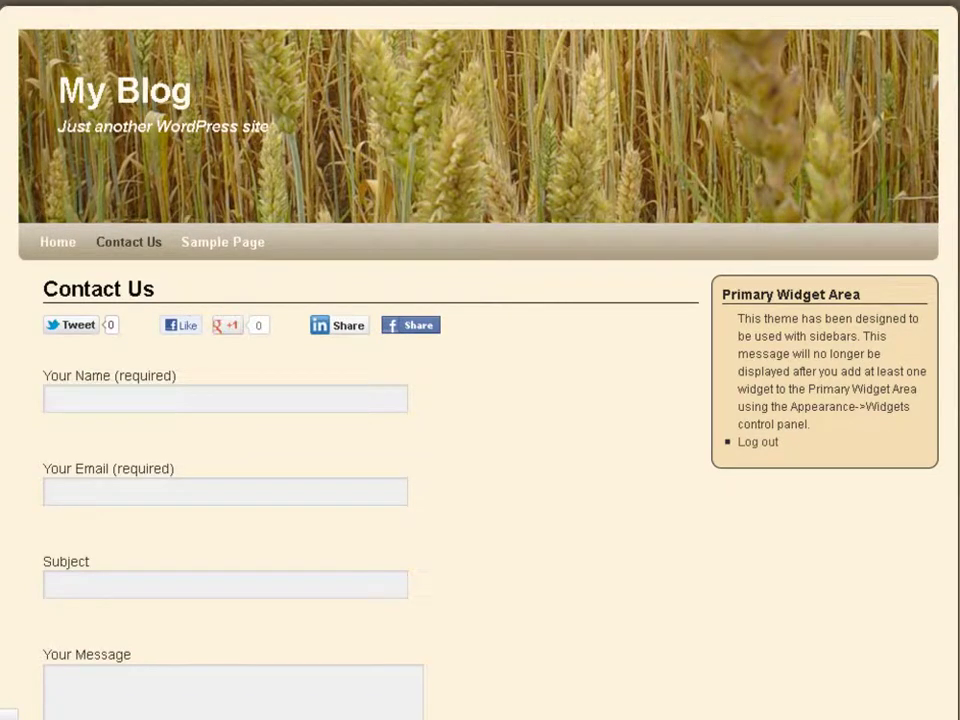
{"action": "scroll", "coordinate": [480, 360], "scroll_direction": "down", "scroll_amount": 4}
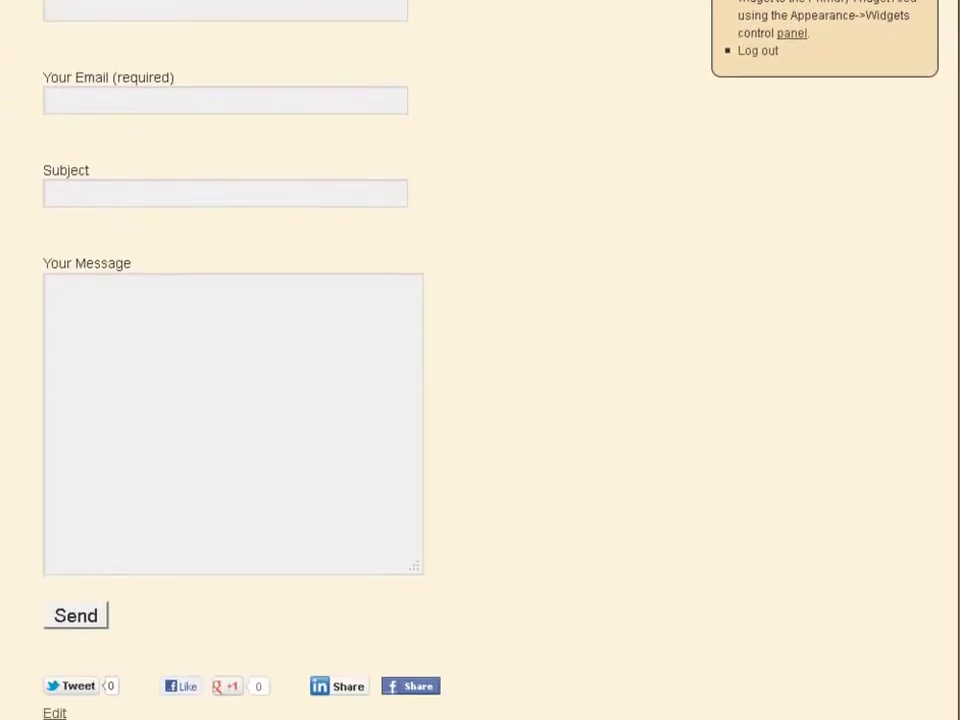
{"action": "scroll", "coordinate": [480, 360], "scroll_direction": "down", "scroll_amount": 1}
{"action": "scroll", "coordinate": [480, 360], "scroll_direction": "down", "scroll_amount": 1}
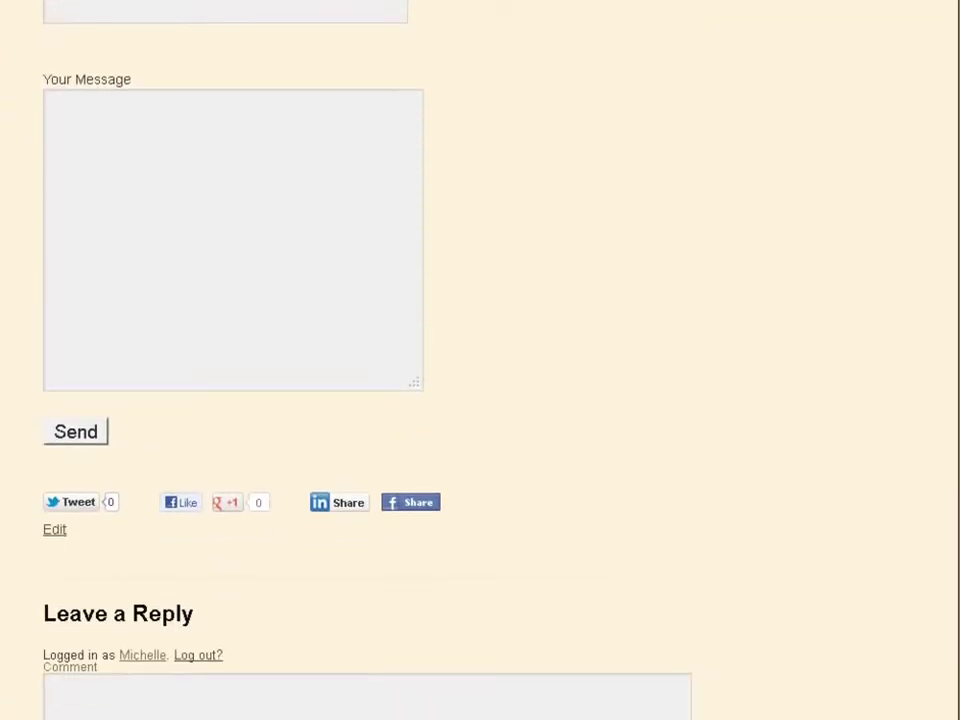
{"action": "scroll", "coordinate": [480, 360], "scroll_direction": "up", "scroll_amount": 6}
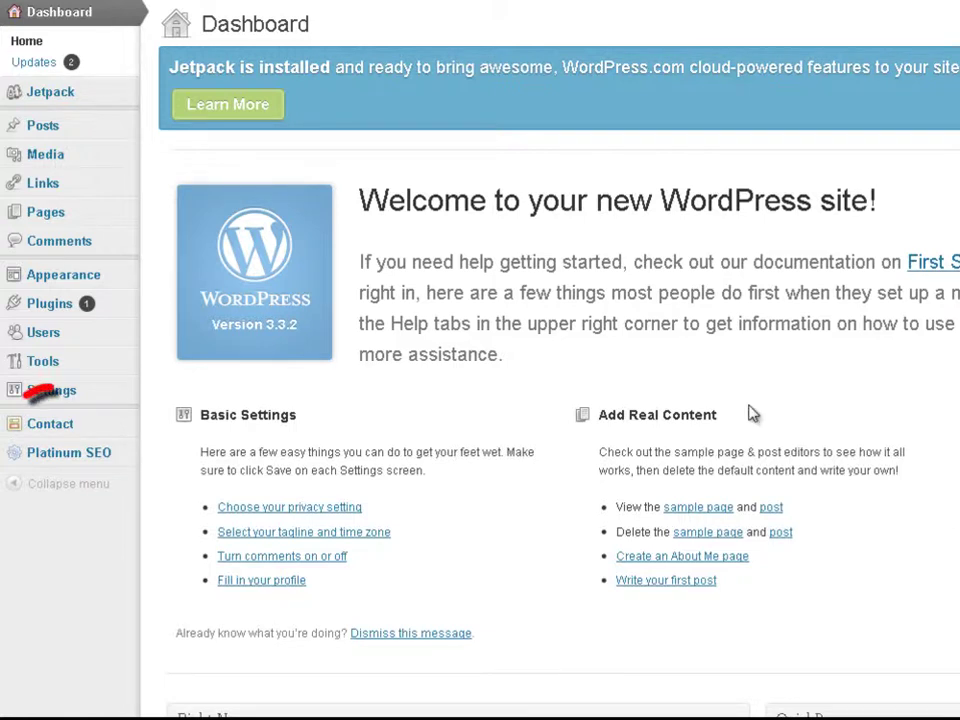
Step: Replace the old Hotmail recipient in the Mail 'To' field with the site's Gmail address and save
{"action": "left_click", "coordinate": [53, 428]}
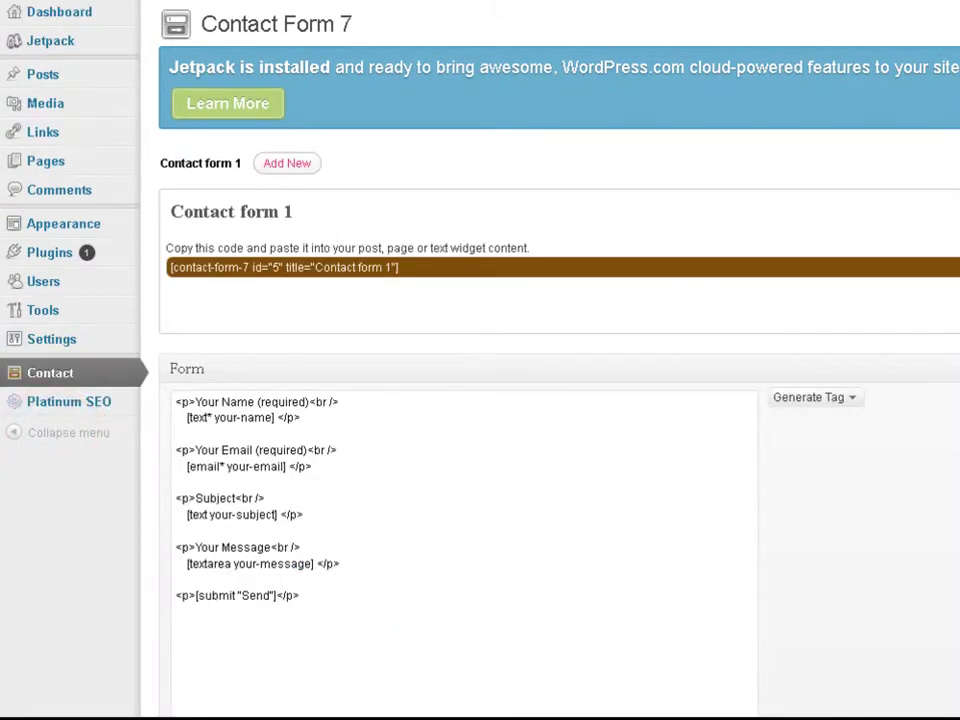
{"action": "scroll", "coordinate": [480, 360], "scroll_direction": "down", "scroll_amount": 5}
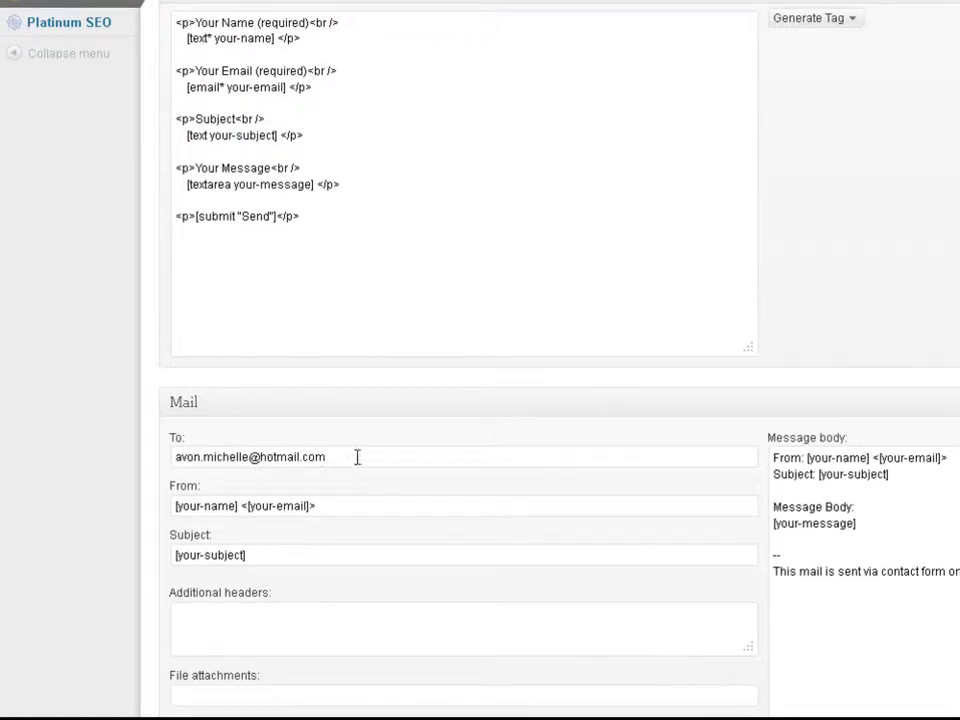
{"action": "left_click_drag", "start_coordinate": [356, 456], "coordinate": [99, 456]}
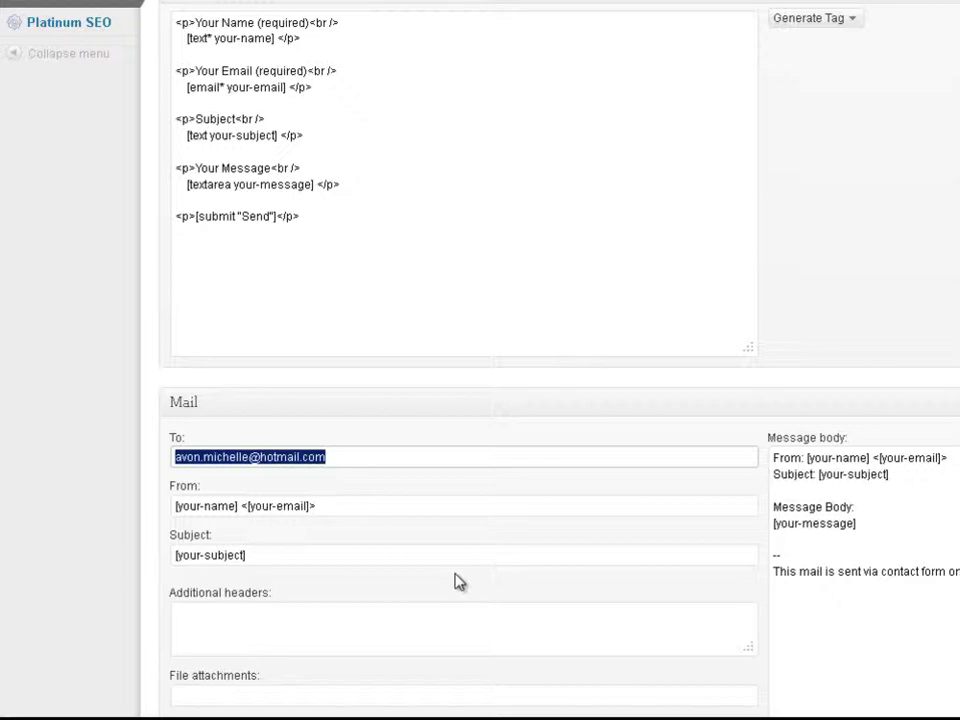
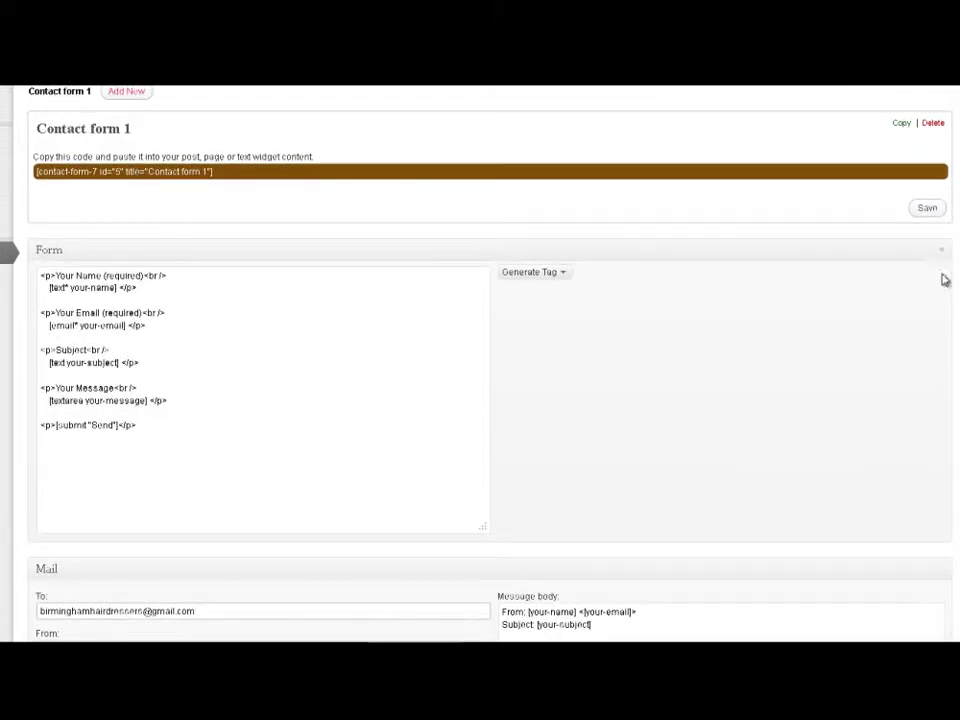
{"action": "left_click", "coordinate": [929, 210]}
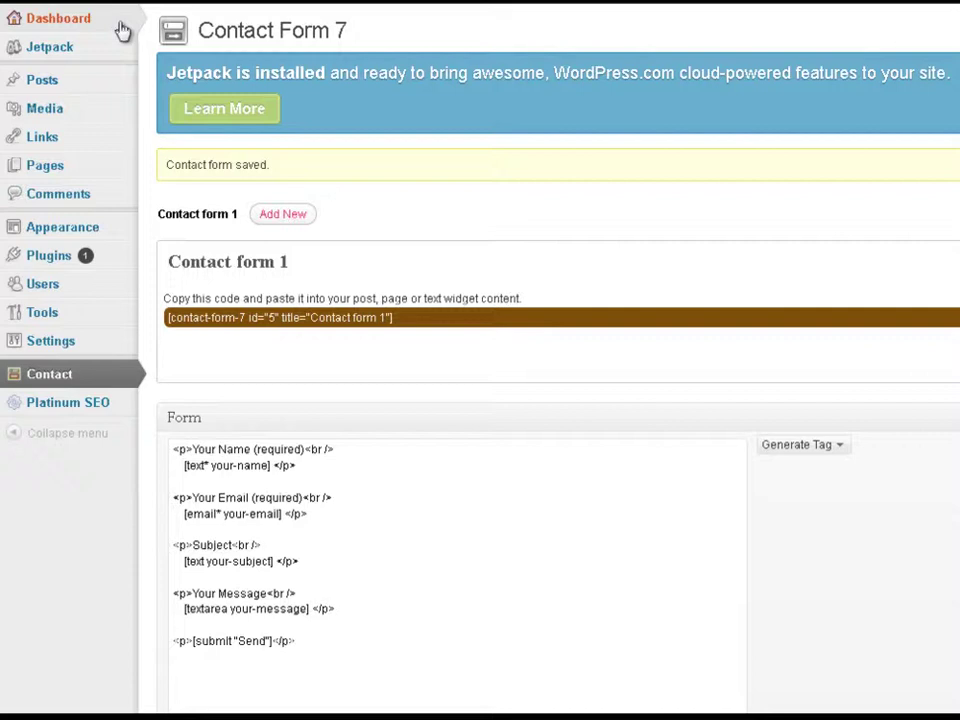
{"action": "mouse_move", "coordinate": [94, 6]}
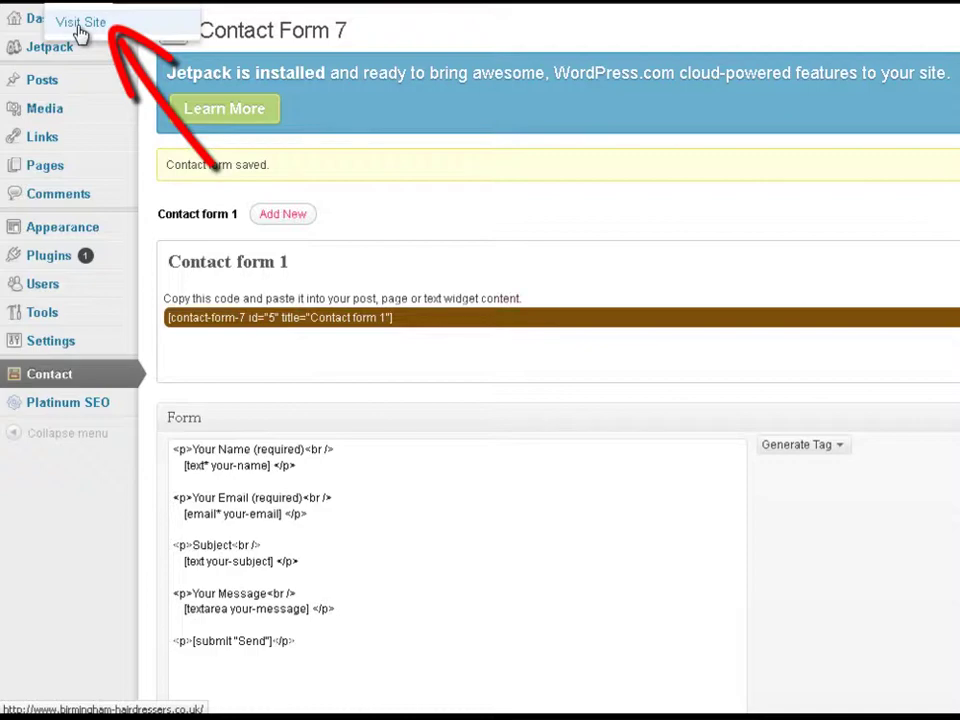
Step: On the live Contact Us page, enter 'Tes' as the name and the sender's Gmail address
{"action": "left_click", "coordinate": [80, 26]}
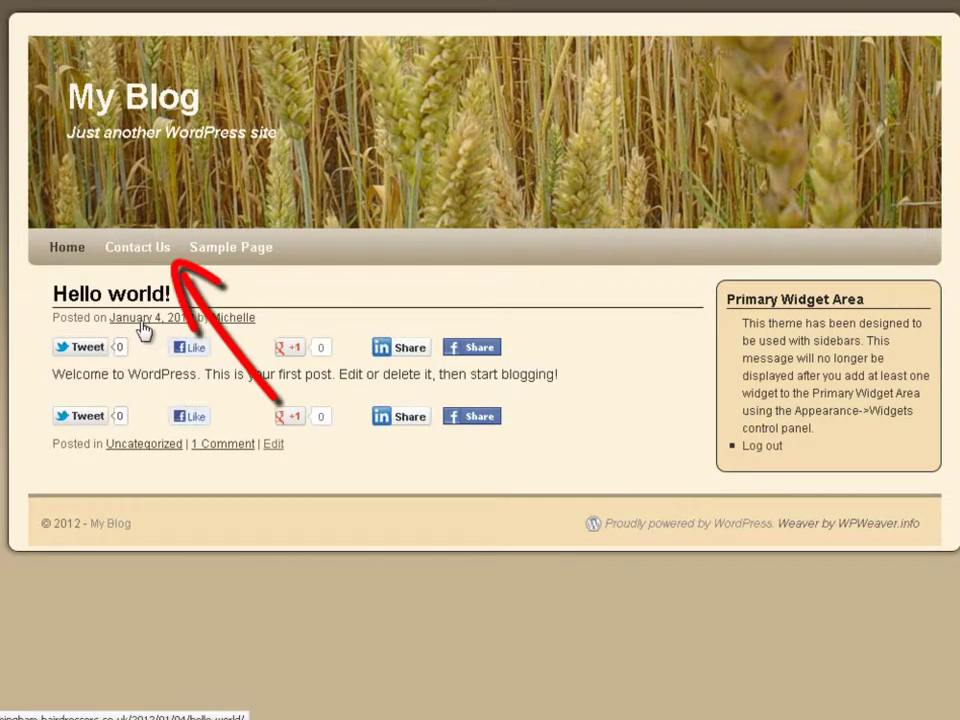
{"action": "left_click", "coordinate": [139, 256]}
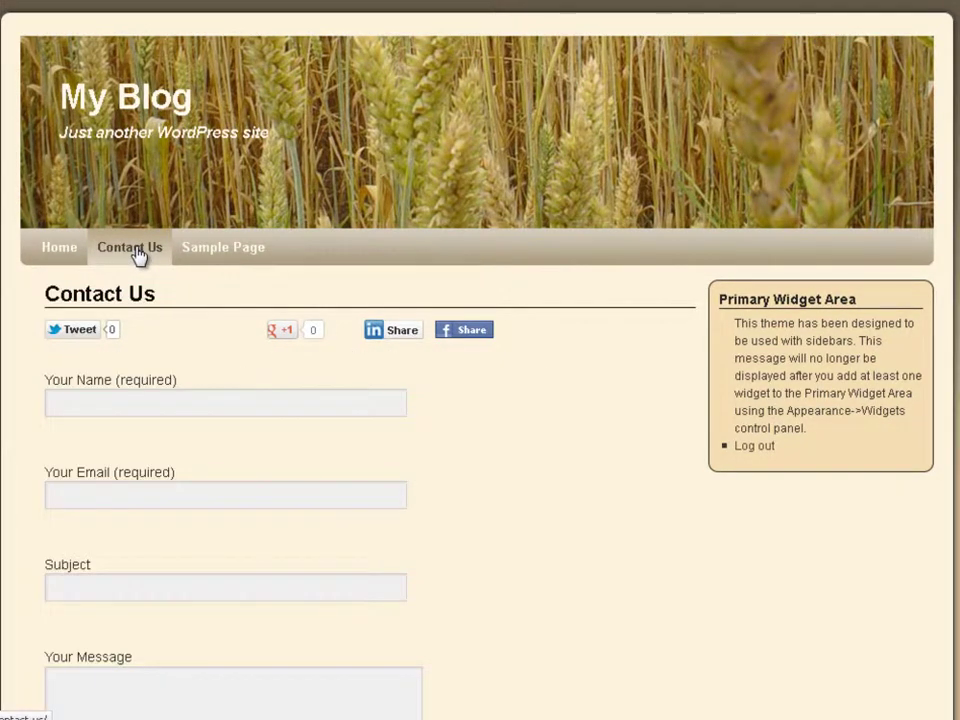
{"action": "left_click", "coordinate": [146, 402]}
{"action": "type", "text": "Test"}
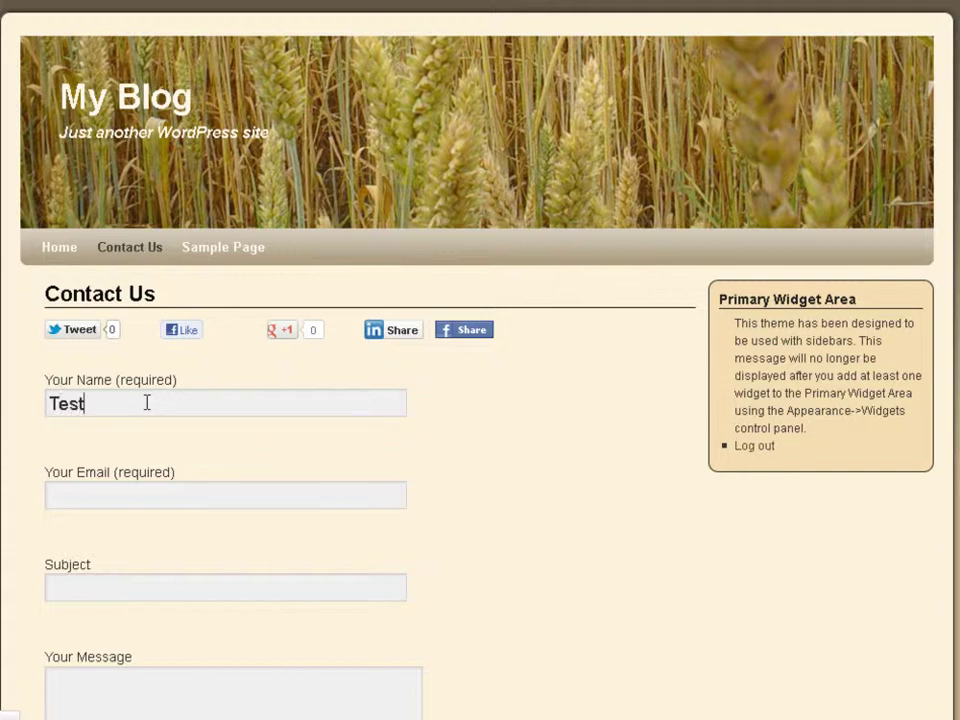
{"action": "left_click", "coordinate": [87, 497]}
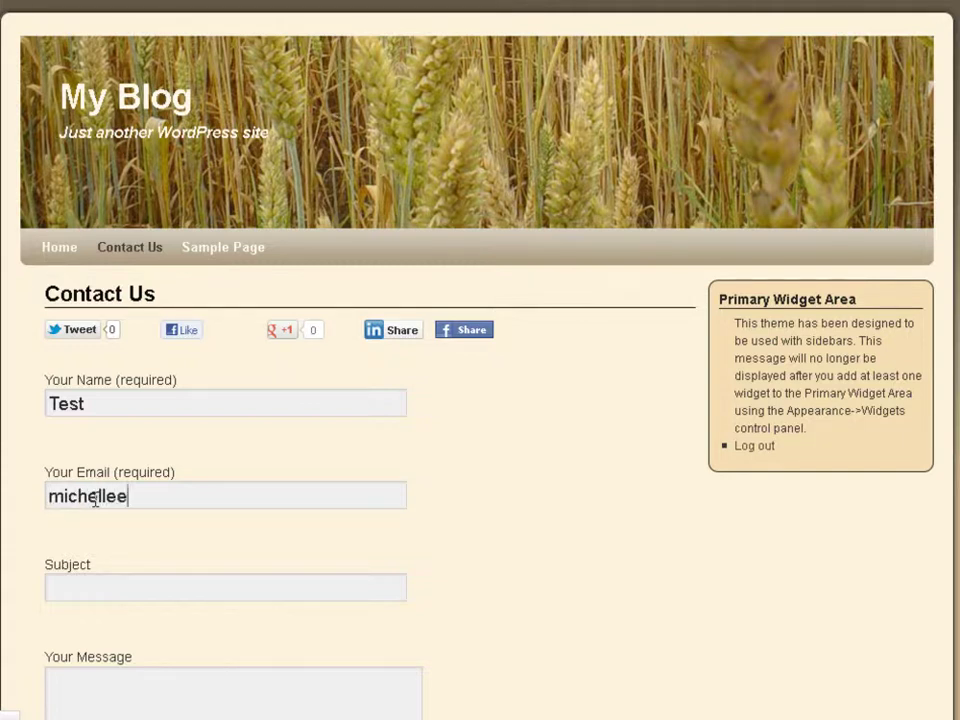
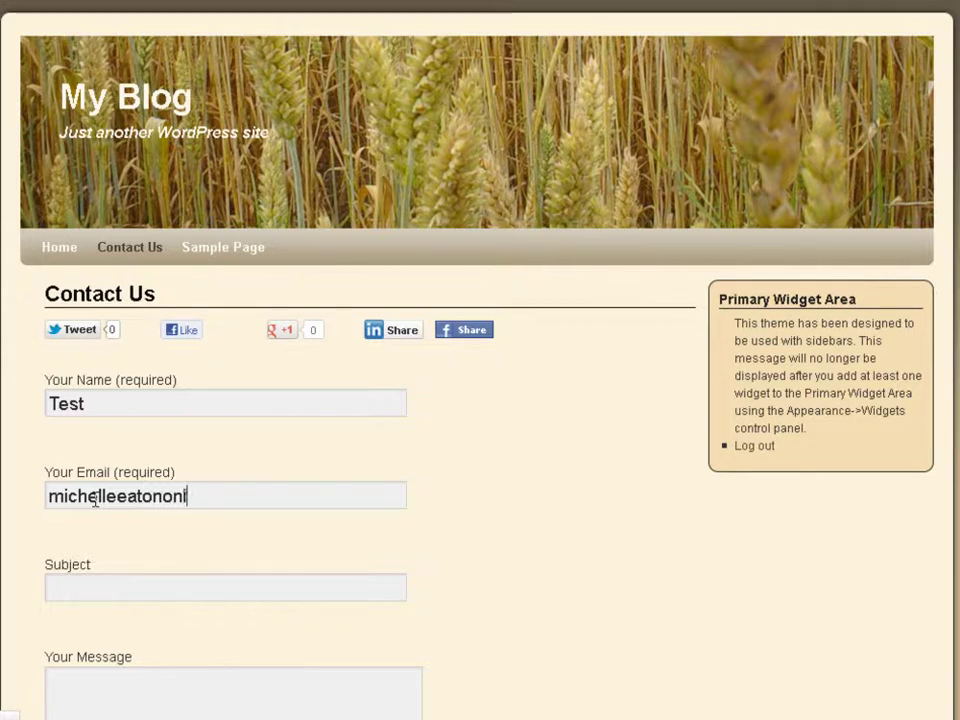
Step: Enter subject 'Test' and message 'Tes', then send the test submission
{"action": "left_click", "coordinate": [105, 585]}
{"action": "type", "text": "Test"}
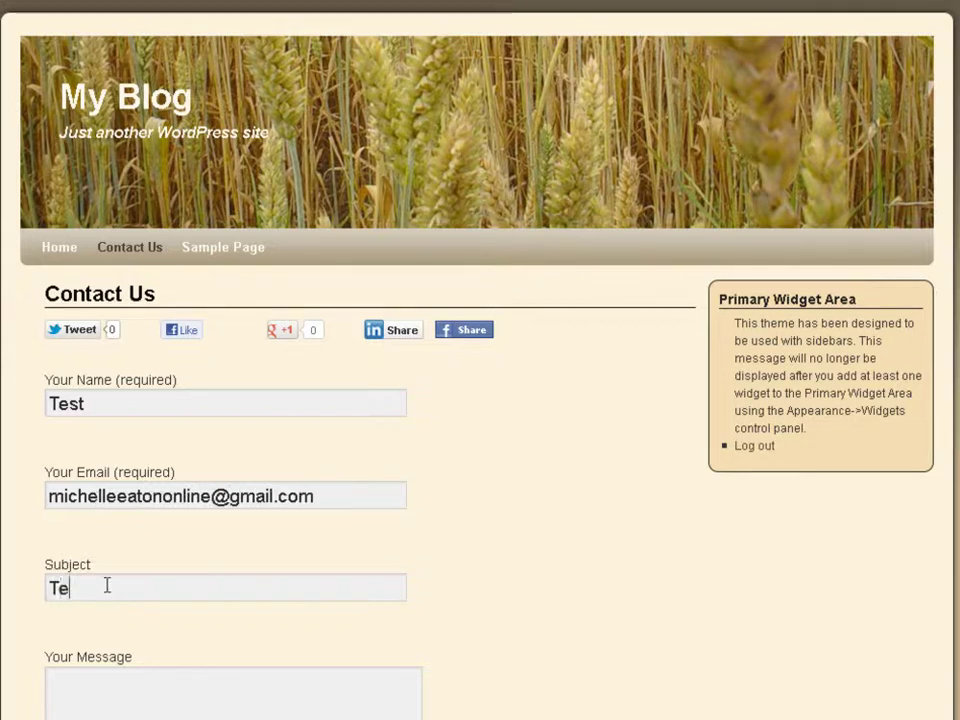
{"action": "left_click", "coordinate": [94, 696]}
{"action": "type", "text": "Test"}
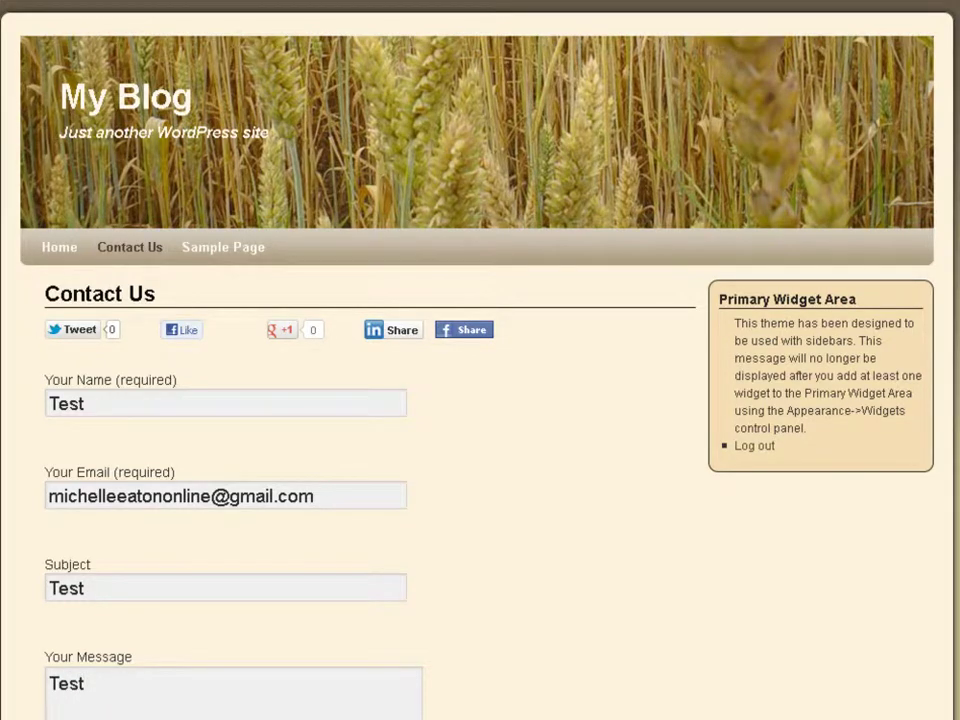
{"action": "scroll", "coordinate": [216, 700], "scroll_direction": "down", "scroll_amount": 2}
{"action": "scroll", "coordinate": [193, 476], "scroll_direction": "down", "scroll_amount": 7}
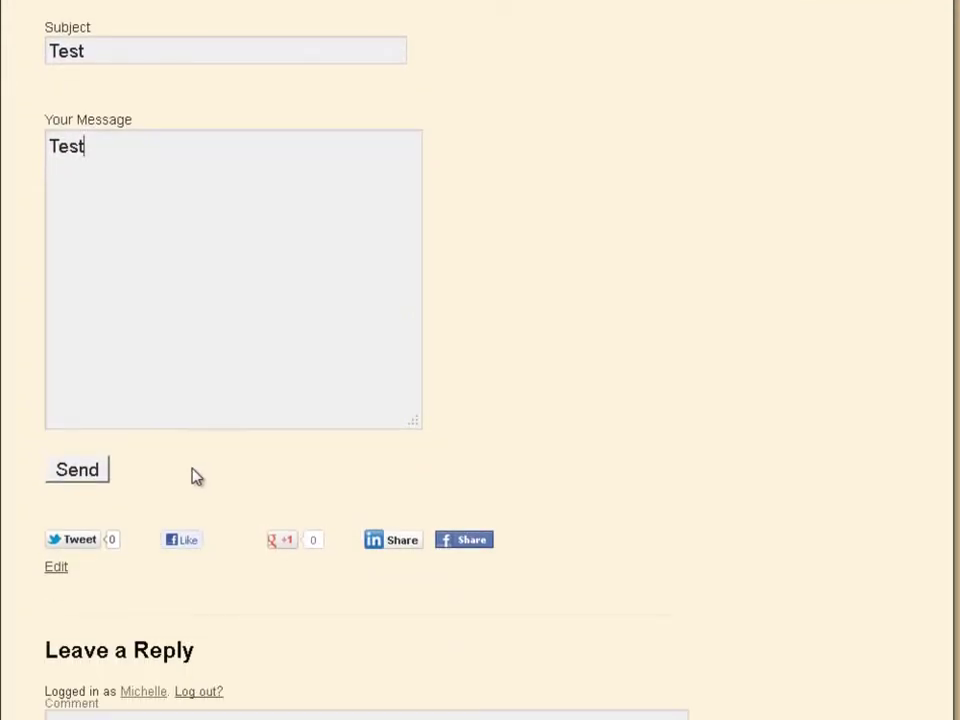
{"action": "left_click", "coordinate": [84, 478]}
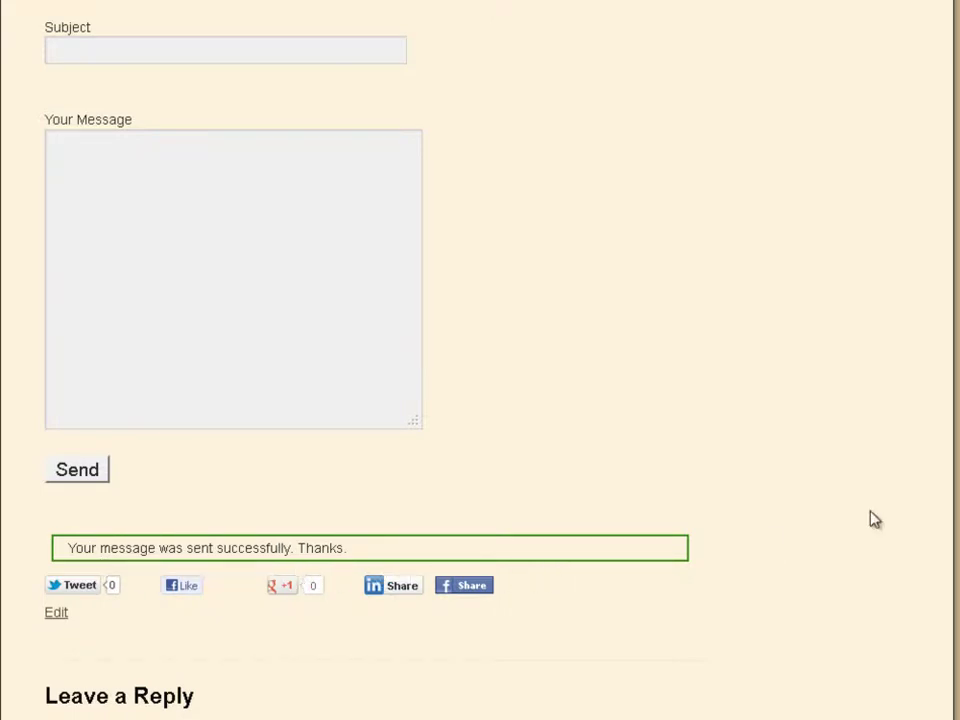
{"action": "scroll", "coordinate": [300, 261], "scroll_direction": "up", "scroll_amount": 5}
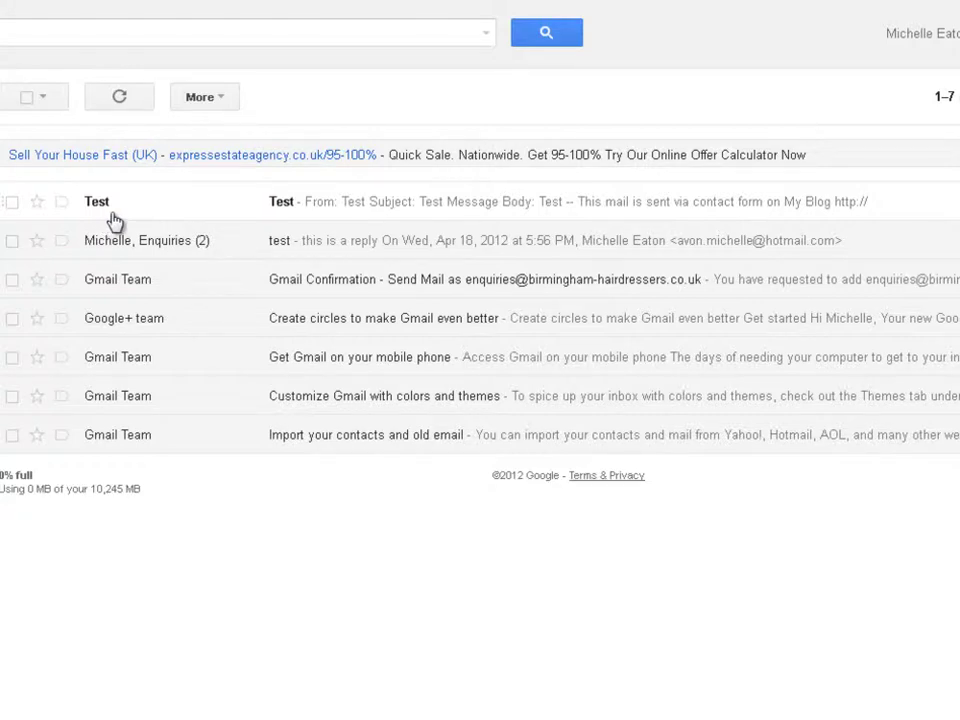
Step: Open the 'Test' email from the contact form at the top of the Gmail inbox
{"action": "left_click", "coordinate": [369, 211]}
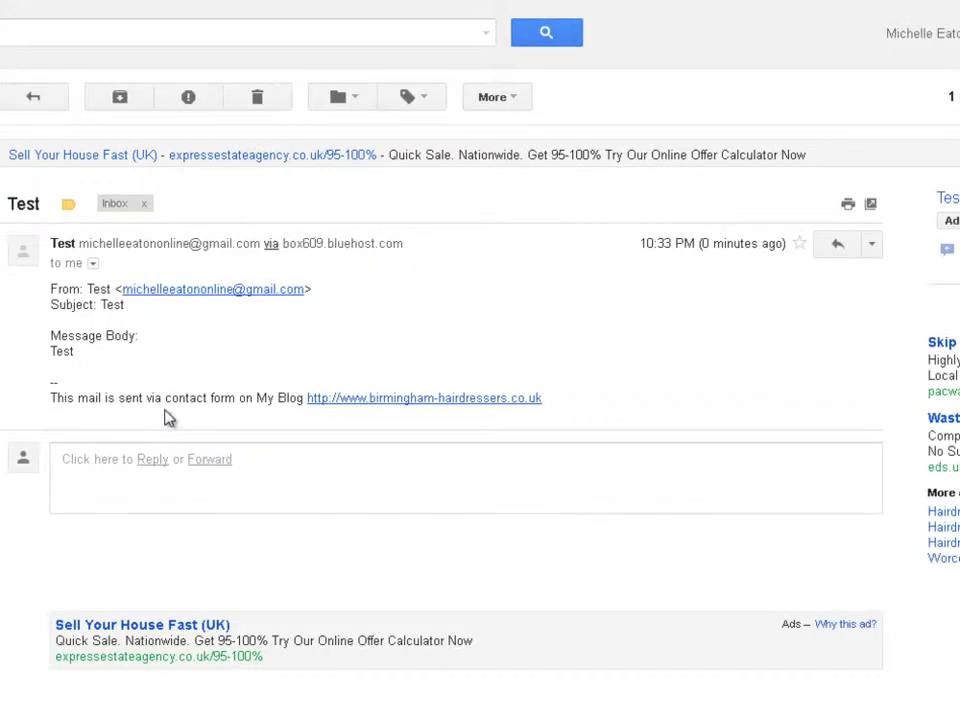
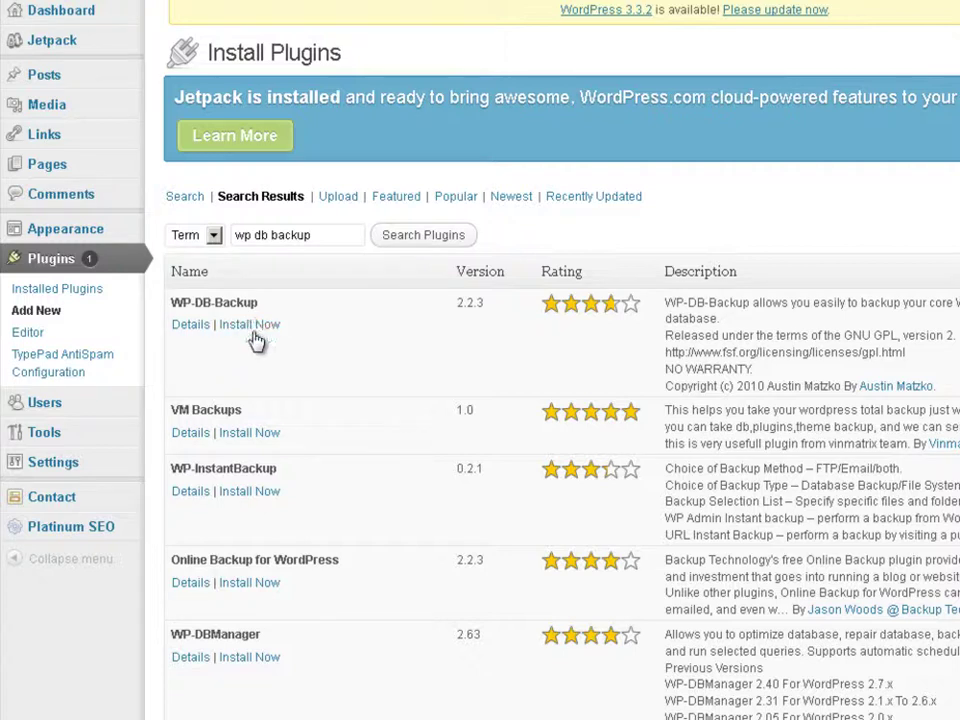
Step: Install the WP-DB-Backup 2.2.3 plugin from the search results and confirm the installation
{"action": "left_click", "coordinate": [254, 333]}
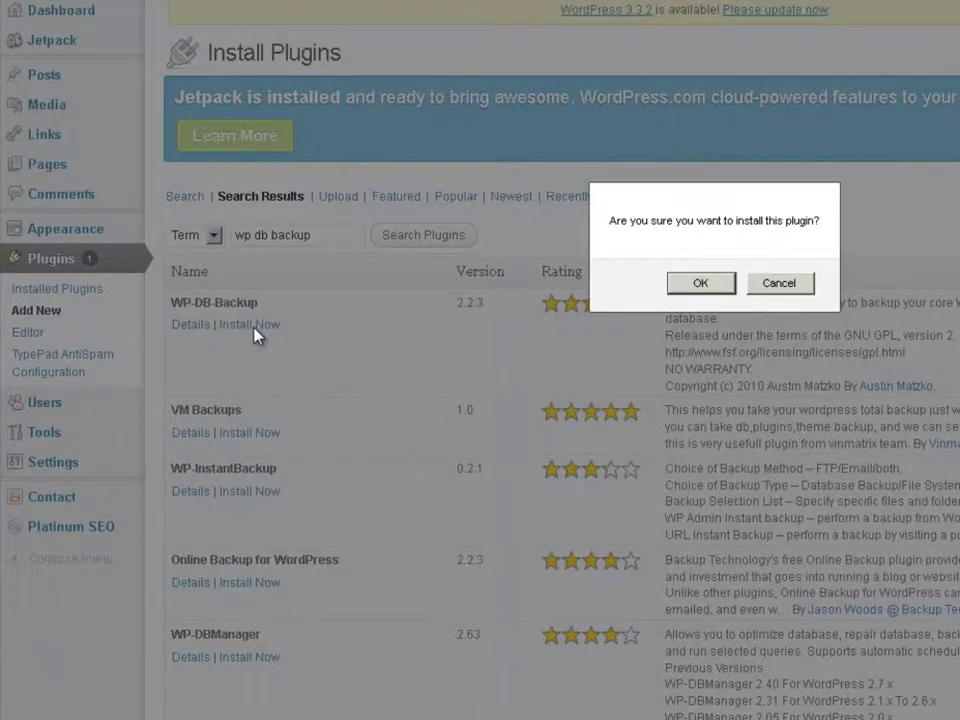
{"action": "left_click", "coordinate": [704, 284]}
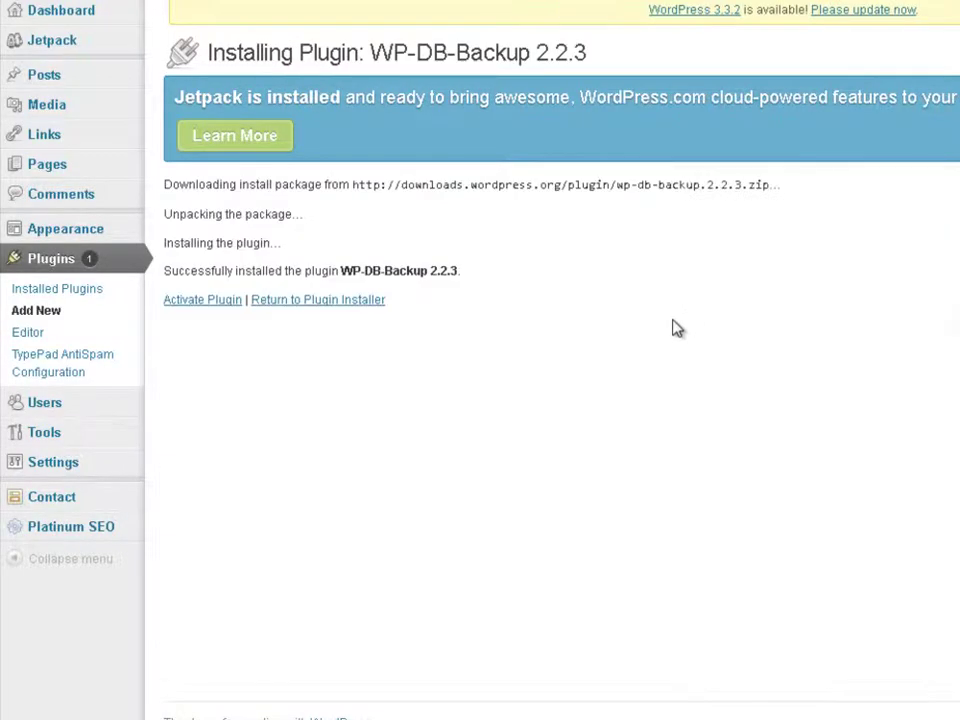
Step: Activate the plugin and find WordPress Database Backup in the installed plugins list
{"action": "left_click", "coordinate": [203, 303]}
{"action": "scroll", "coordinate": [480, 400], "scroll_direction": "down", "scroll_amount": 5}
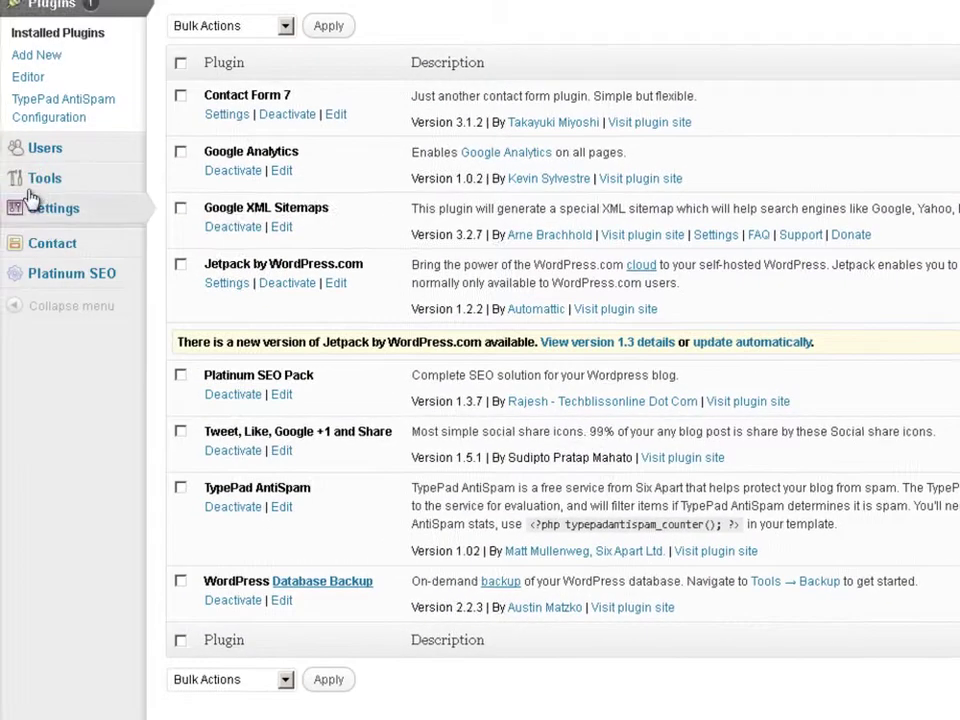
{"action": "mouse_move", "coordinate": [42, 182]}
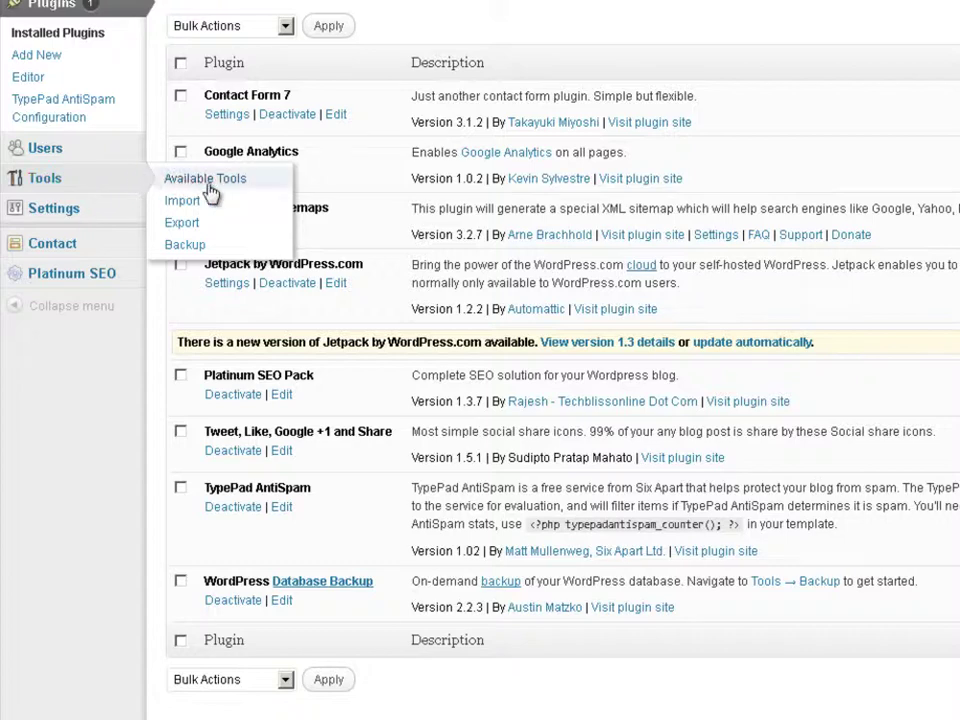
Step: On Tools > Backup, include the wp_socialslider table and exclude spam comments and post revisions
{"action": "left_click", "coordinate": [185, 245]}
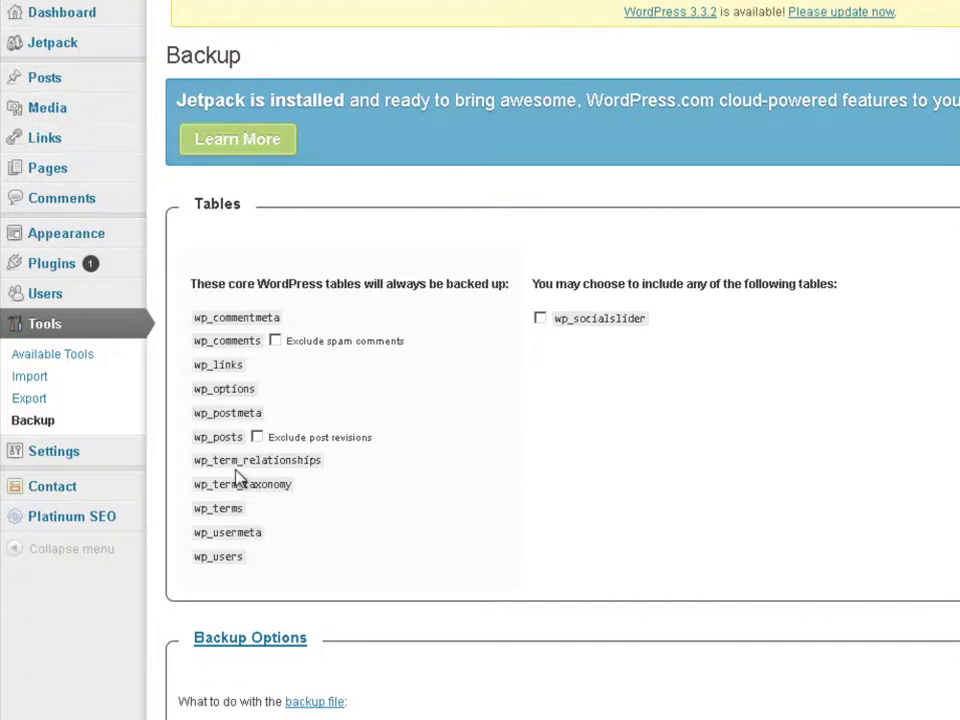
{"action": "left_click", "coordinate": [542, 317]}
{"action": "left_click", "coordinate": [276, 341]}
{"action": "left_click", "coordinate": [257, 437]}
{"action": "scroll", "coordinate": [366, 621], "scroll_direction": "down", "scroll_amount": 3}
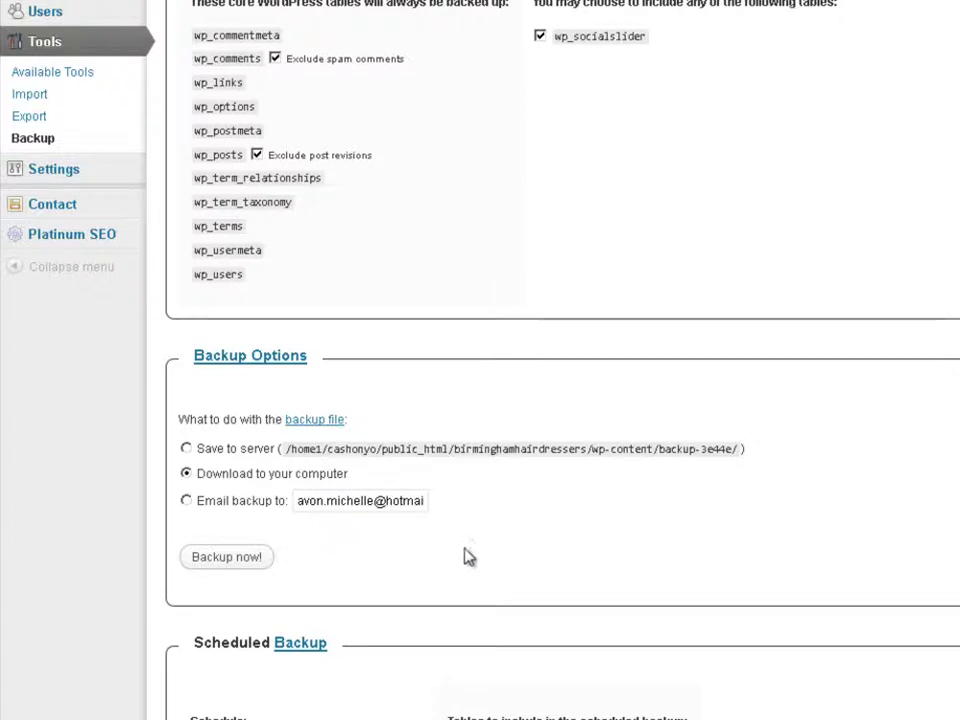
{"action": "scroll", "coordinate": [560, 400], "scroll_direction": "down", "scroll_amount": 3}
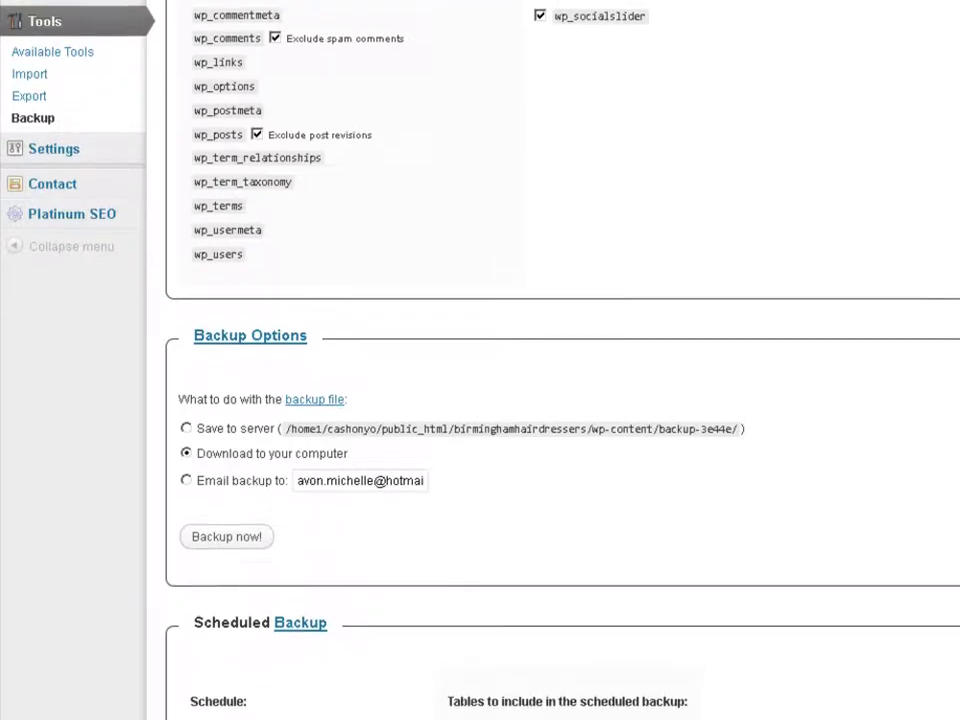
{"action": "scroll", "coordinate": [560, 400], "scroll_direction": "down", "scroll_amount": 2}
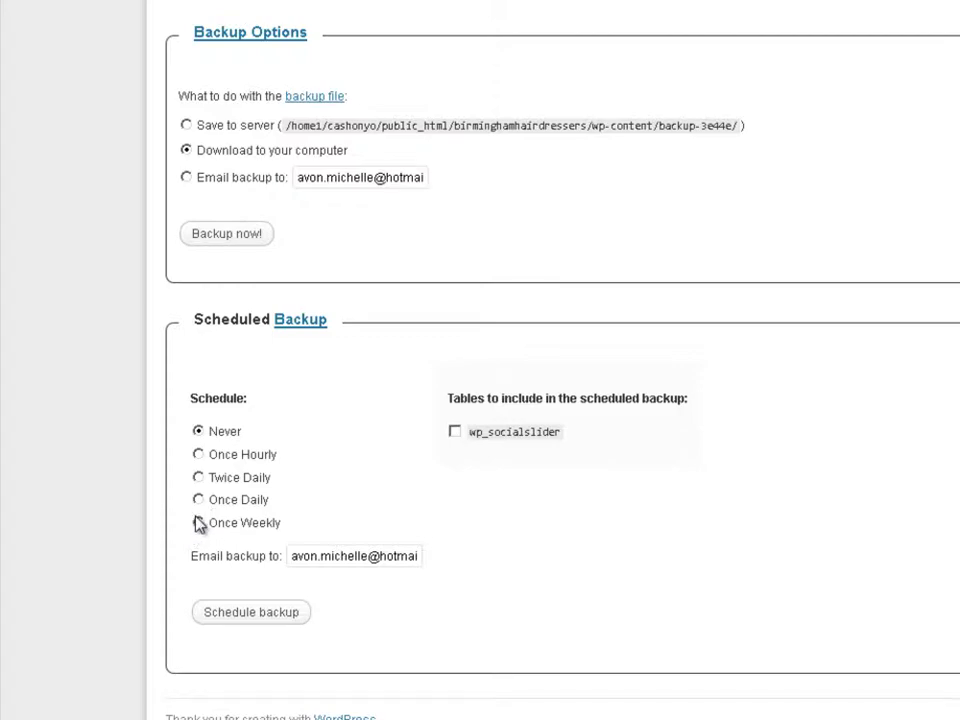
Step: Save a once-weekly scheduled backup with wp_socialslider, emailed to the site's Gmail address
{"action": "left_click", "coordinate": [199, 523]}
{"action": "left_click_drag", "start_coordinate": [288, 556], "coordinate": [508, 589]}
{"action": "key", "text": "ctrl+v"}
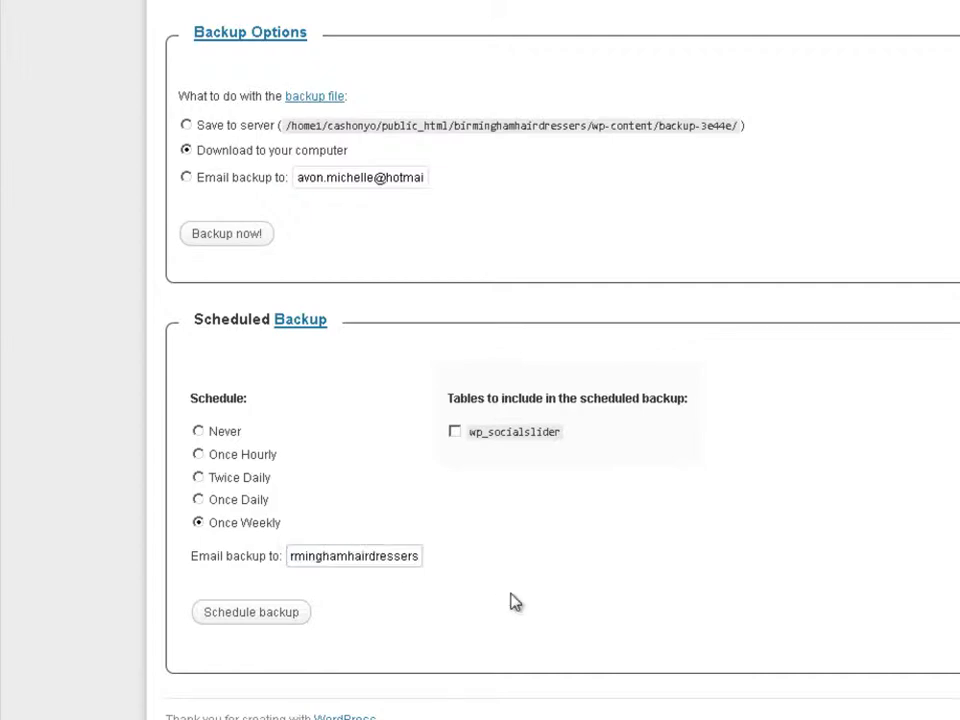
{"action": "type", "text": "@gmail.com"}
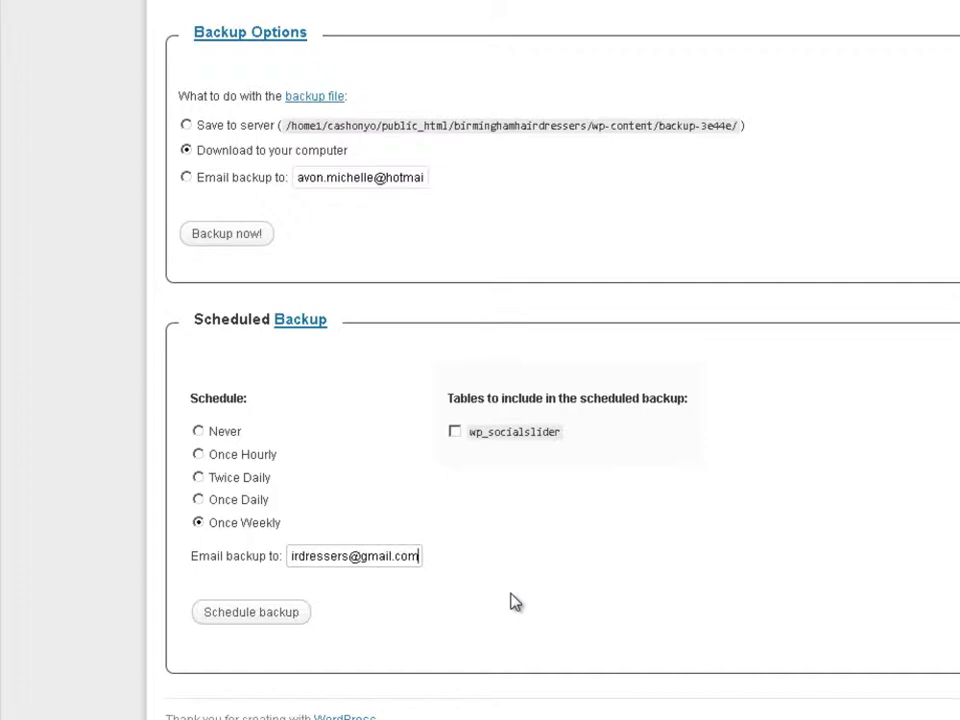
{"action": "left_click", "coordinate": [456, 433]}
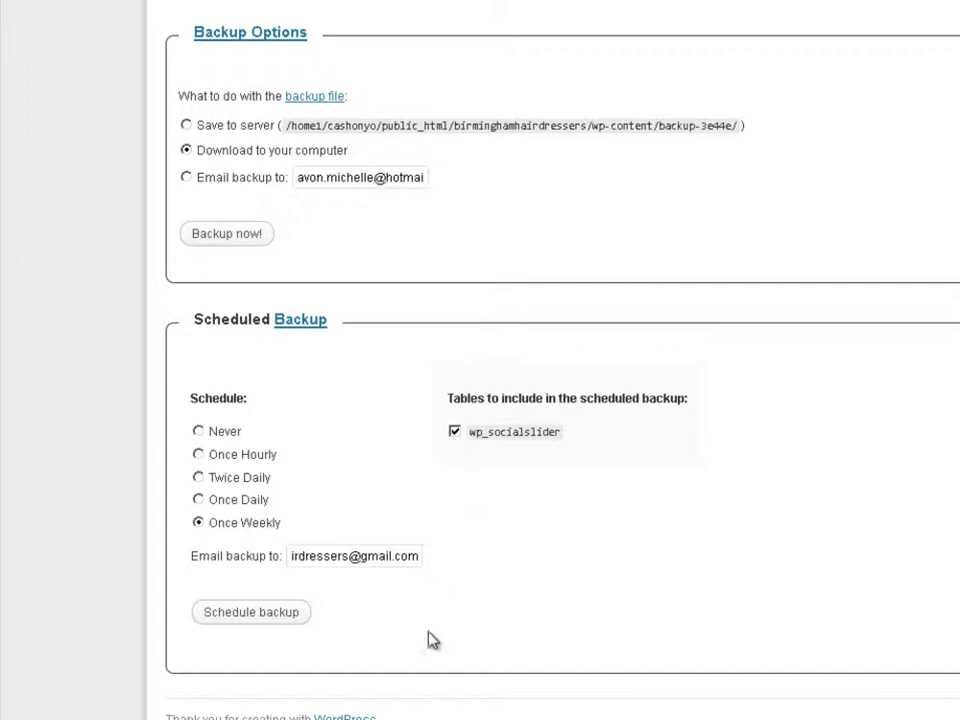
{"action": "left_click", "coordinate": [255, 613]}
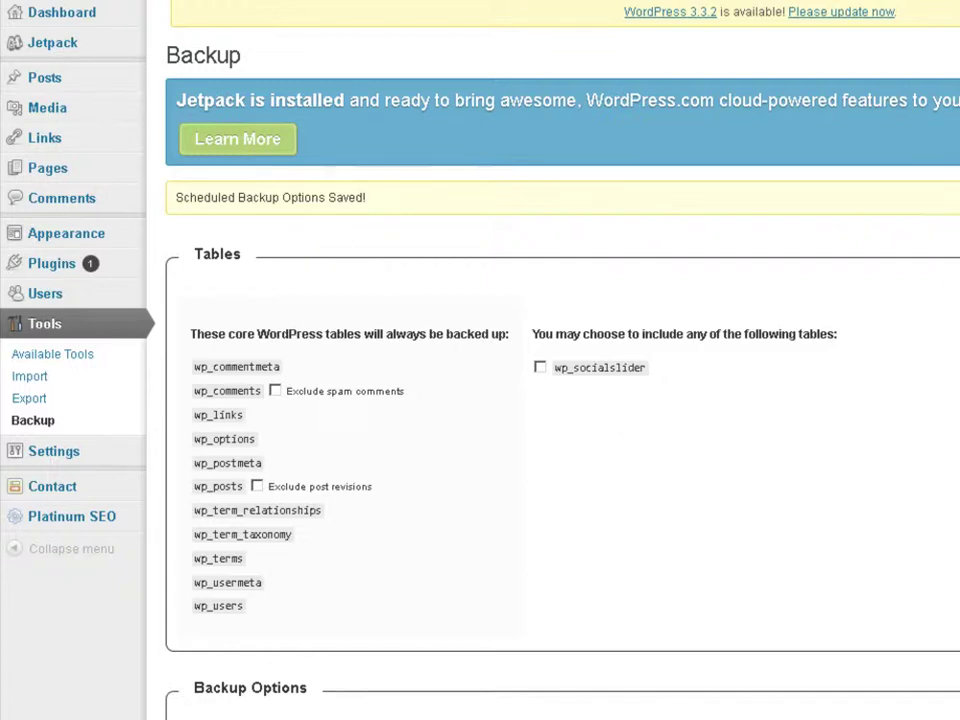
Step: Scroll the Backup page to check the Next Backup date, May 17, 2012 3:41 pm
{"action": "scroll", "coordinate": [560, 400], "scroll_direction": "down", "scroll_amount": 5}
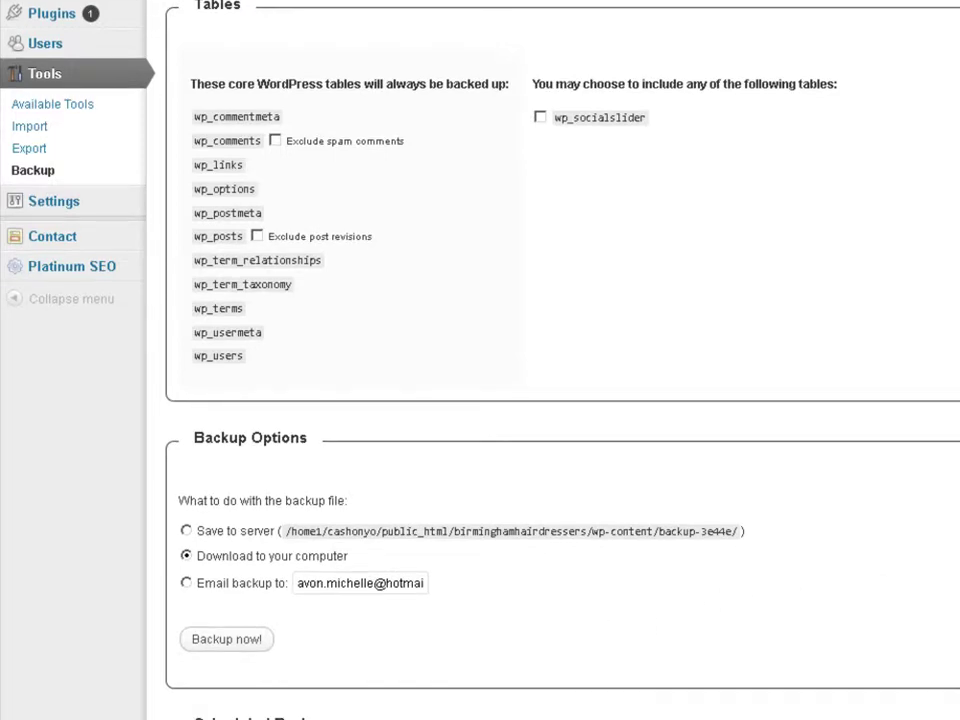
{"action": "scroll", "coordinate": [560, 400], "scroll_direction": "down", "scroll_amount": 7}
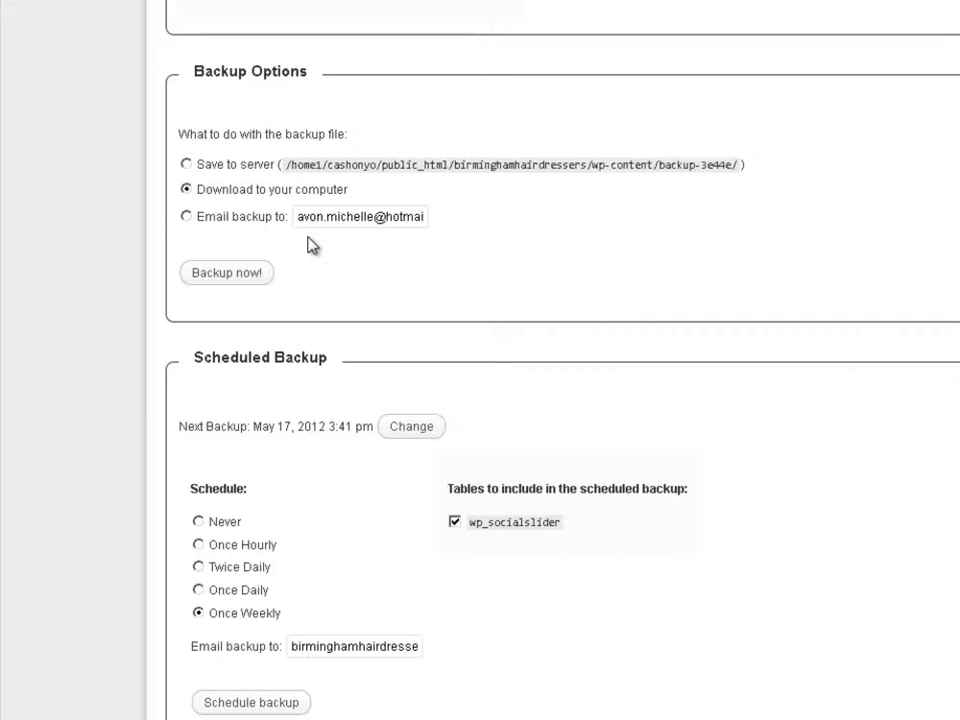
{"action": "scroll", "coordinate": [480, 360], "scroll_direction": "up", "scroll_amount": 6}
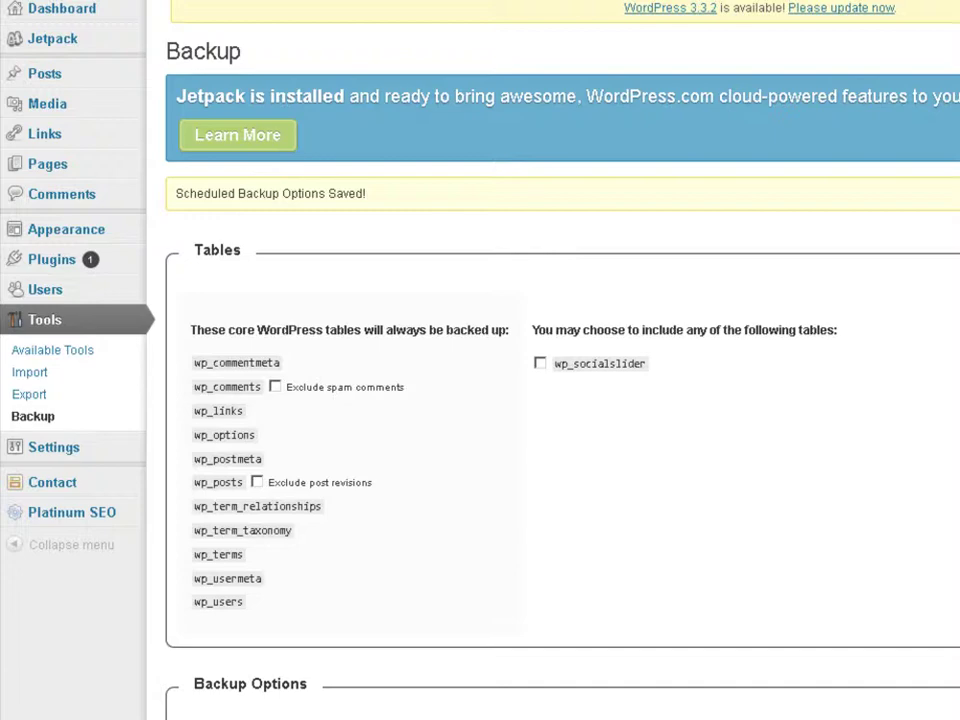
{"action": "scroll", "coordinate": [480, 360], "scroll_direction": "down", "scroll_amount": 6}
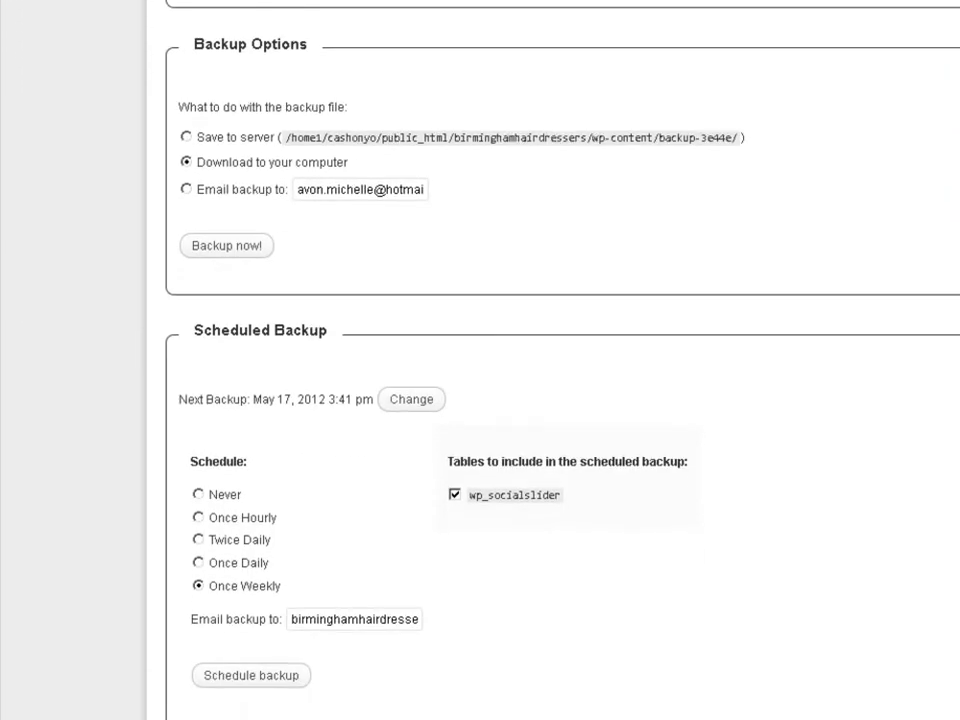
{"action": "scroll", "coordinate": [480, 360], "scroll_direction": "up", "scroll_amount": 2}
{"action": "scroll", "coordinate": [480, 360], "scroll_direction": "down", "scroll_amount": 2}
{"action": "scroll", "coordinate": [480, 360], "scroll_direction": "up", "scroll_amount": 6}
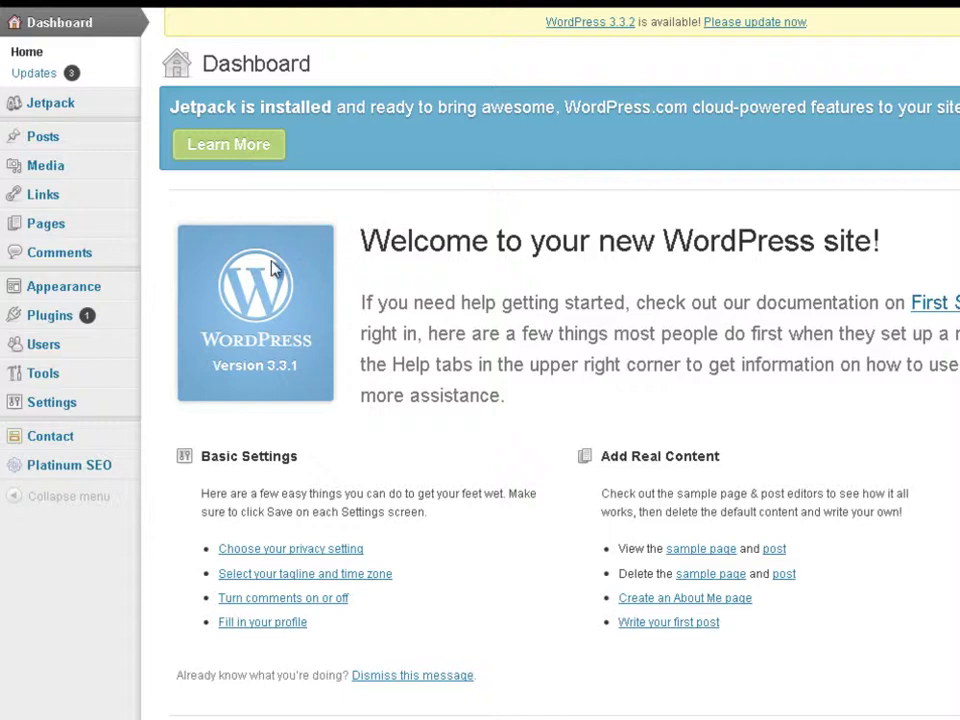
Step: Reopen Tools > Backup and set the one-off backup to email the site's Gmail address
{"action": "mouse_move", "coordinate": [22, 374]}
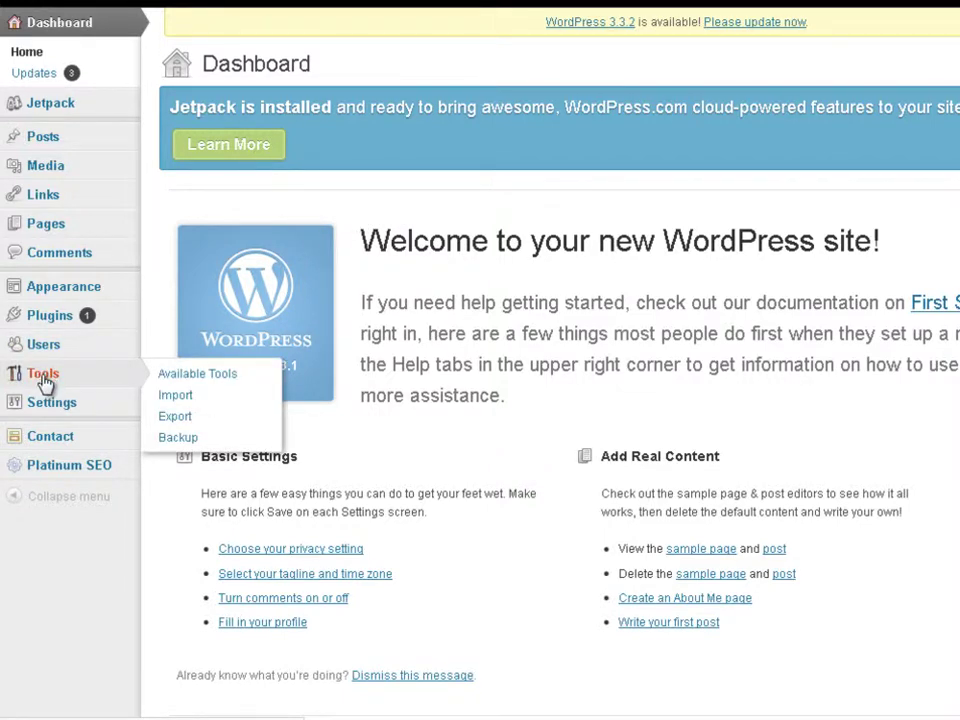
{"action": "left_click", "coordinate": [178, 438]}
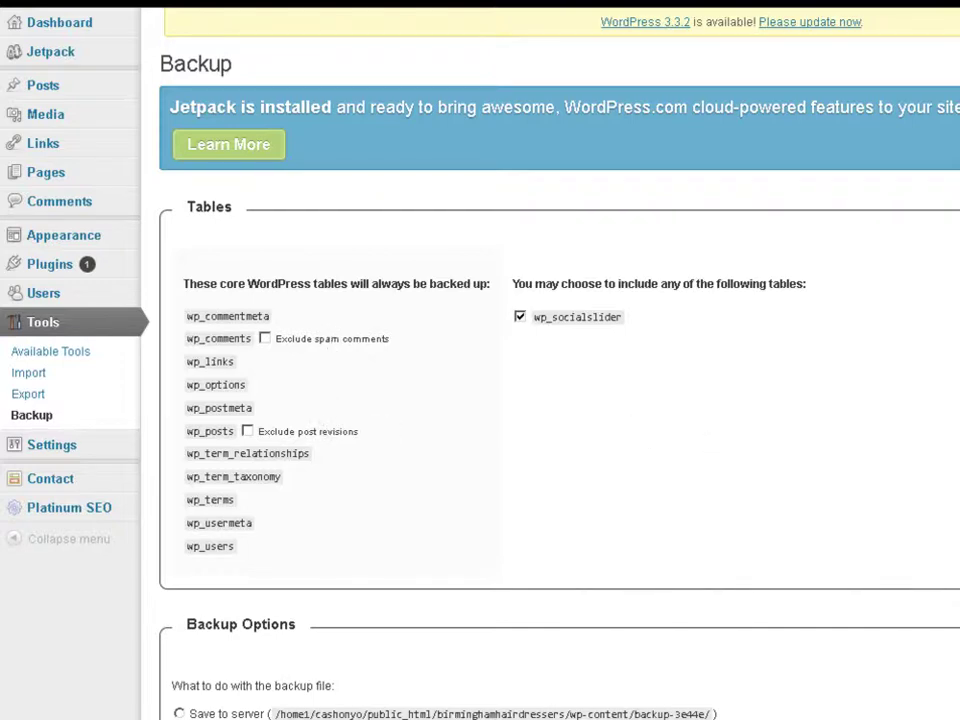
{"action": "scroll", "coordinate": [480, 360], "scroll_direction": "down", "scroll_amount": 3}
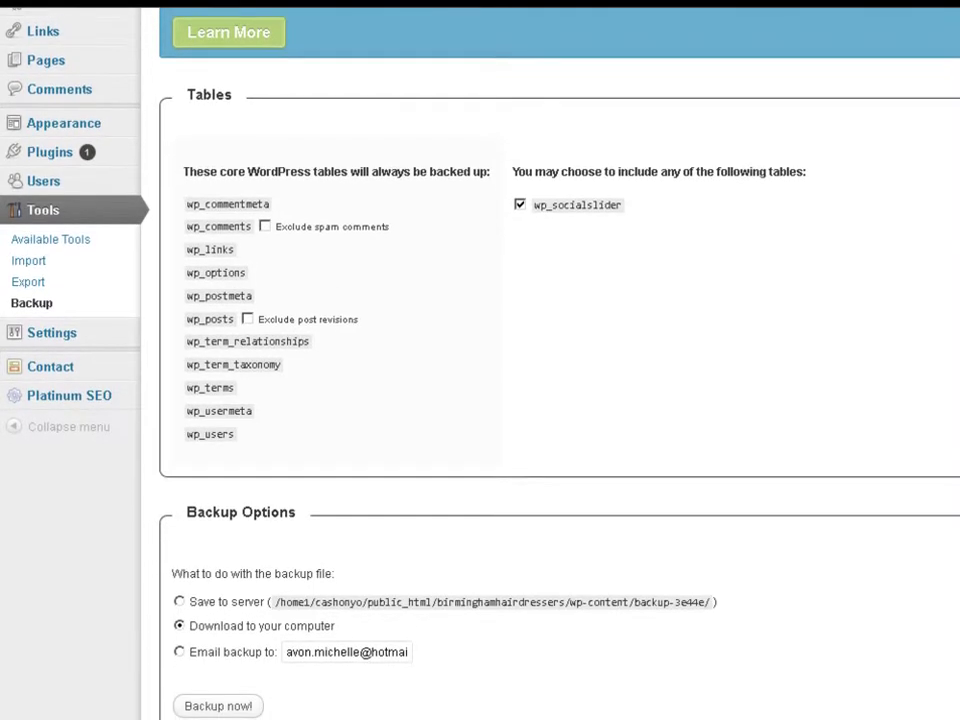
{"action": "scroll", "coordinate": [480, 360], "scroll_direction": "down", "scroll_amount": 3}
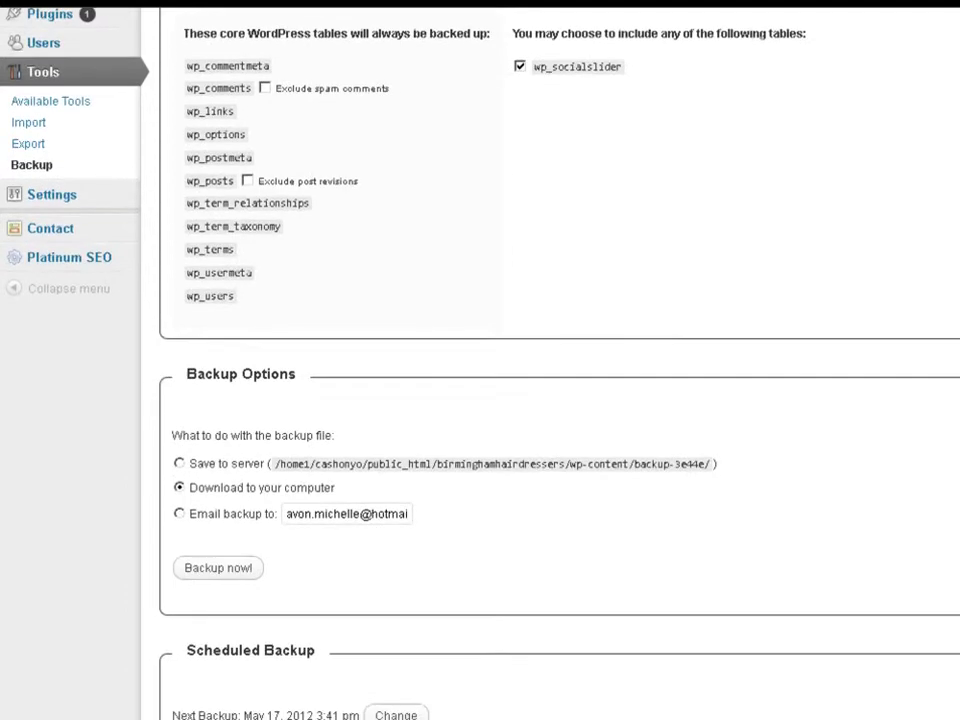
{"action": "scroll", "coordinate": [480, 360], "scroll_direction": "down", "scroll_amount": 3}
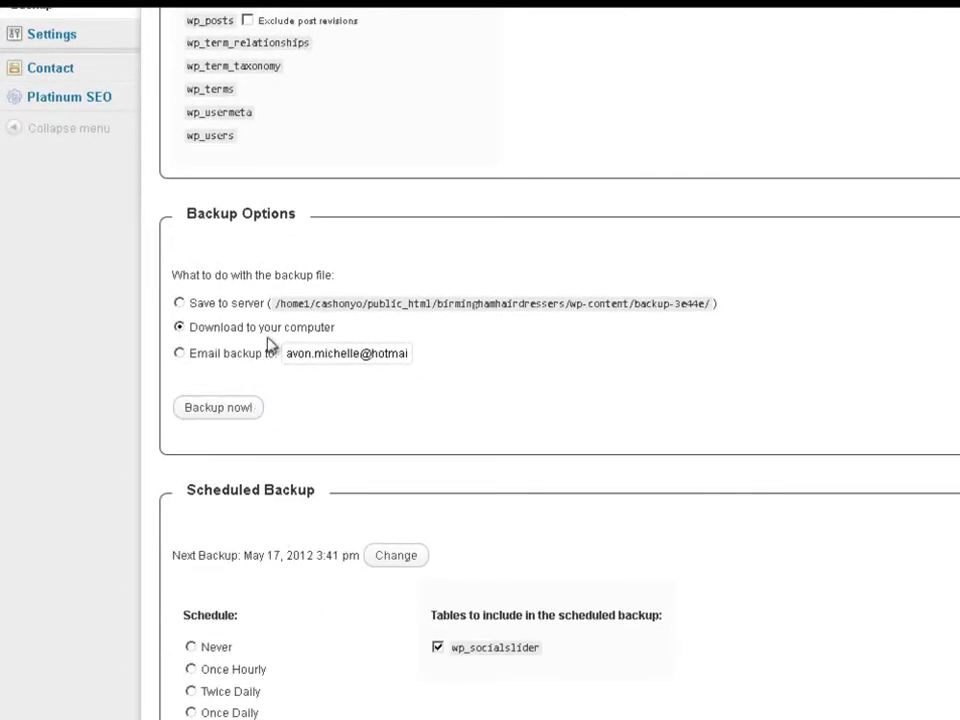
{"action": "left_click", "coordinate": [179, 354]}
{"action": "left_click_drag", "start_coordinate": [284, 353], "coordinate": [510, 339]}
{"action": "scroll", "coordinate": [645, 346], "scroll_direction": "down", "scroll_amount": 3}
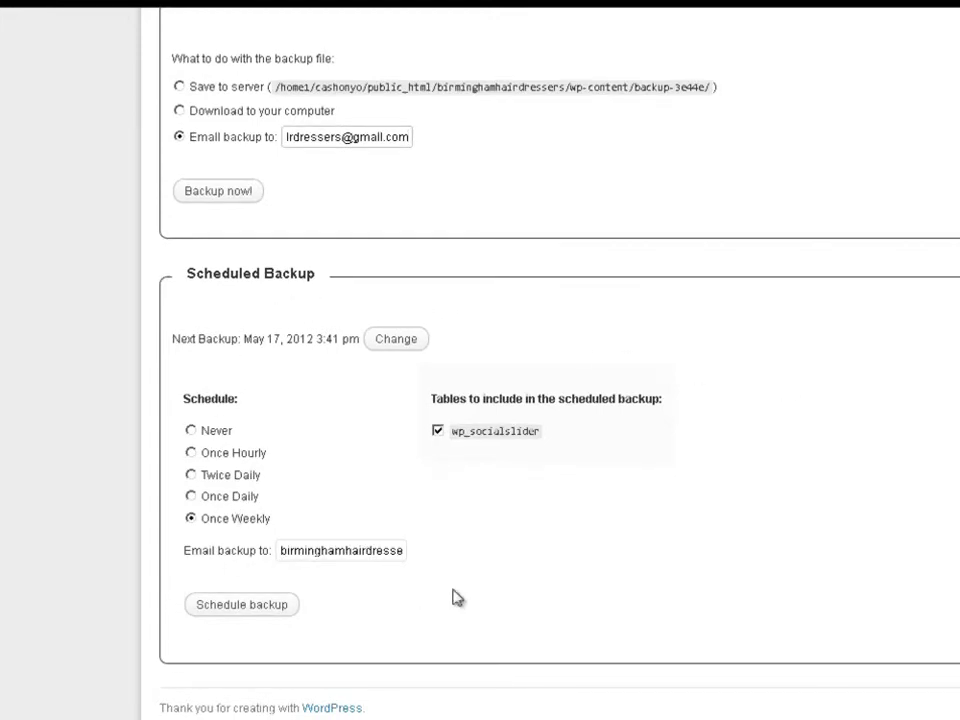
{"action": "scroll", "coordinate": [540, 380], "scroll_direction": "up", "scroll_amount": 3}
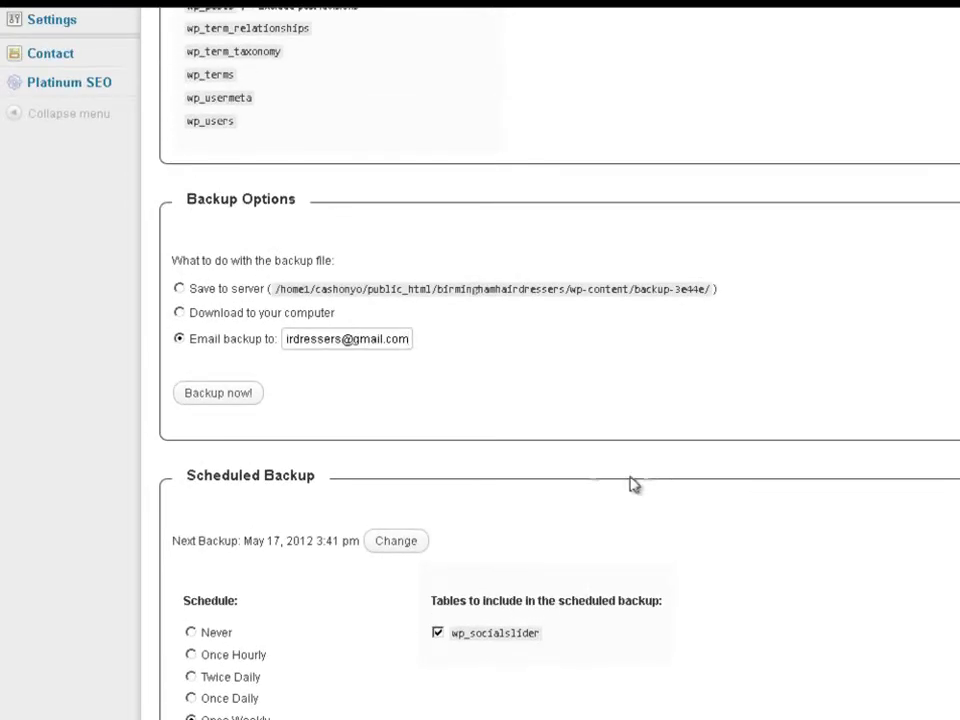
Step: Run 'Backup now!' and dismiss the Backup Complete notice once it finishes
{"action": "left_click", "coordinate": [220, 393]}
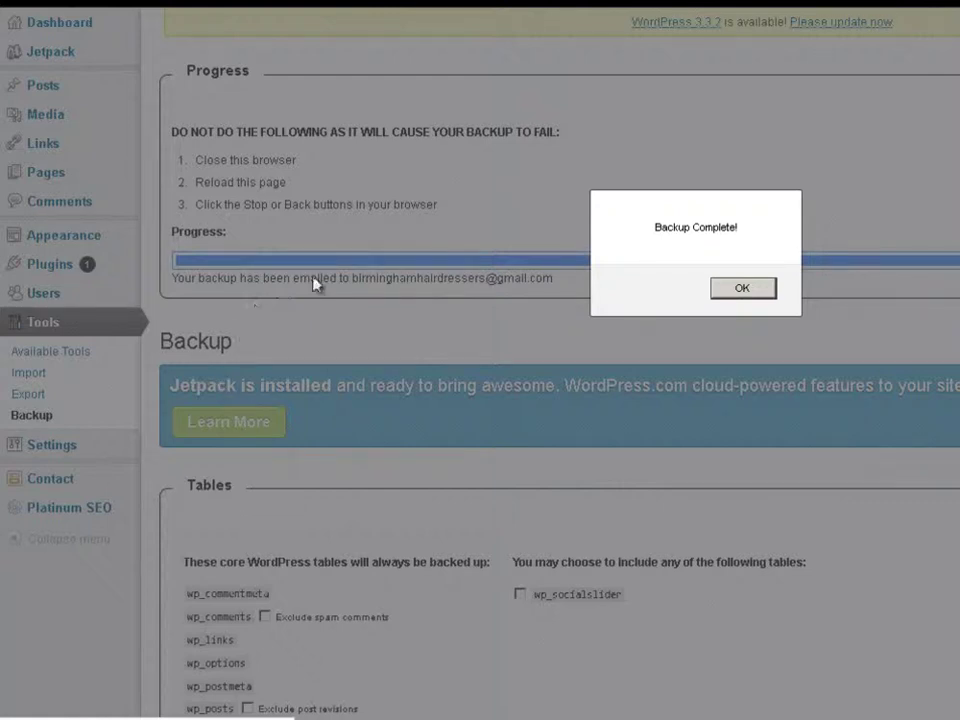
{"action": "left_click", "coordinate": [730, 290]}
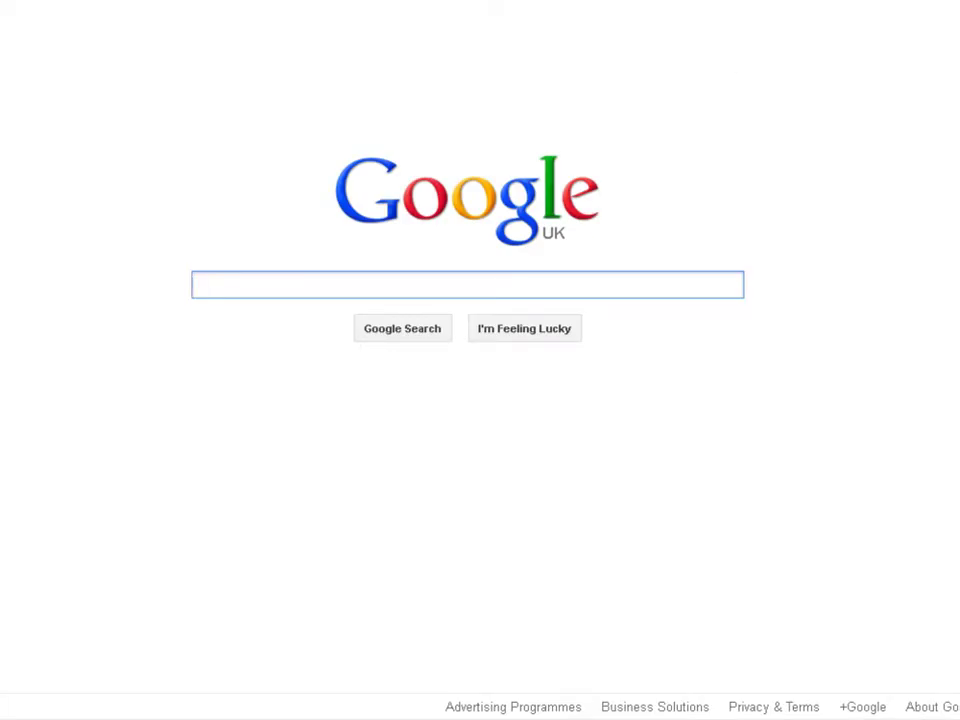
Step: Sign in to Google with the saved account and open the 'My Blog Database Backup' email in Gmail
{"action": "left_click", "coordinate": [956, 3]}
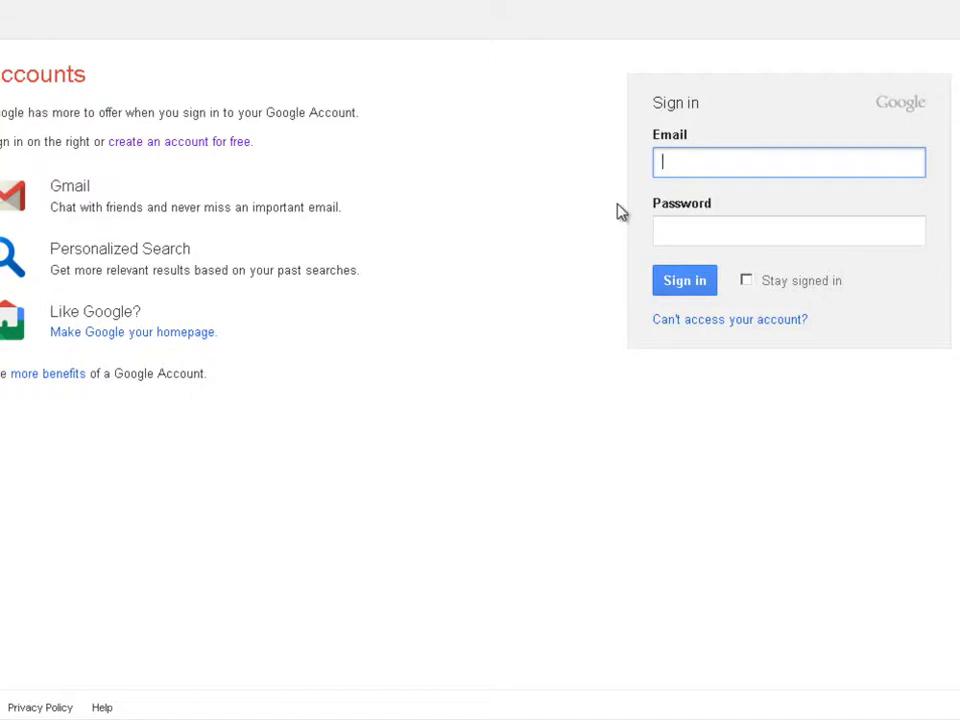
{"action": "type", "text": "b"}
{"action": "left_click", "coordinate": [790, 190]}
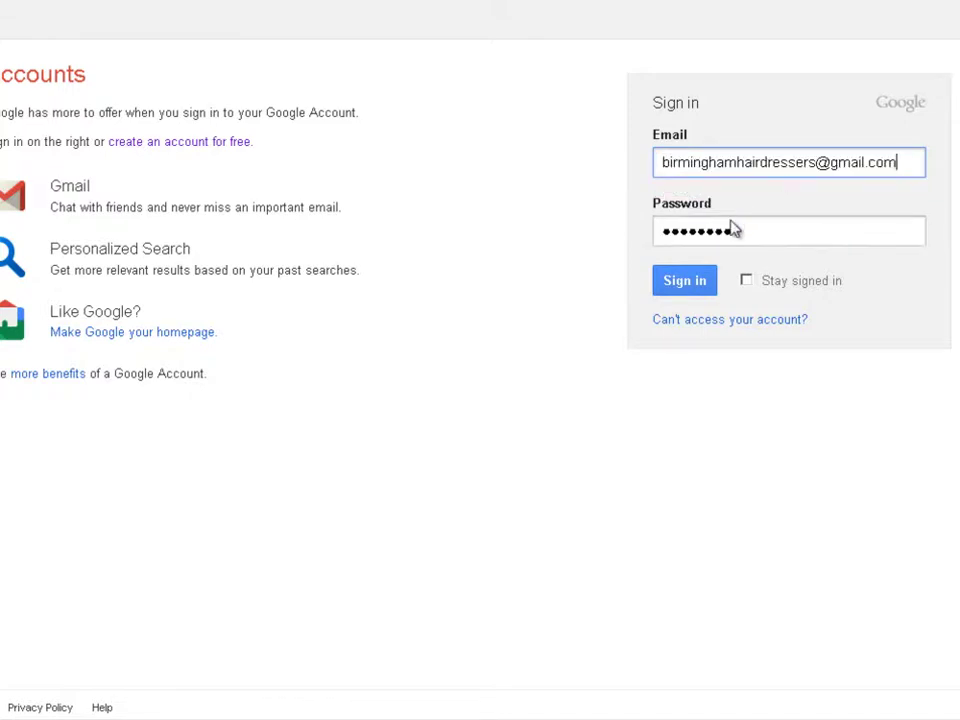
{"action": "left_click", "coordinate": [697, 285]}
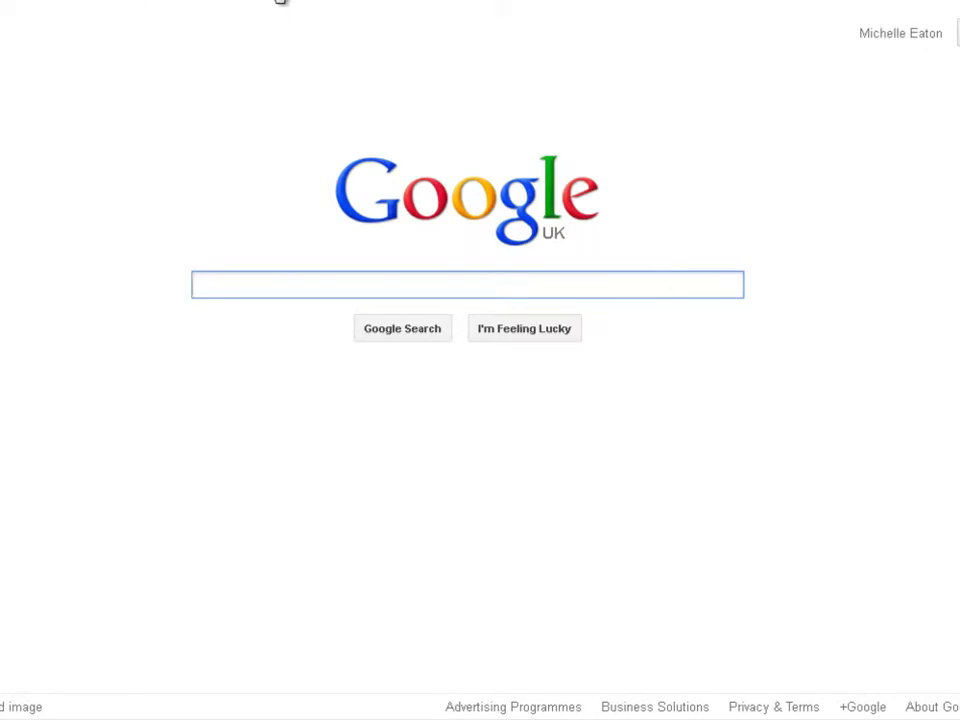
{"action": "left_click", "coordinate": [281, 1]}
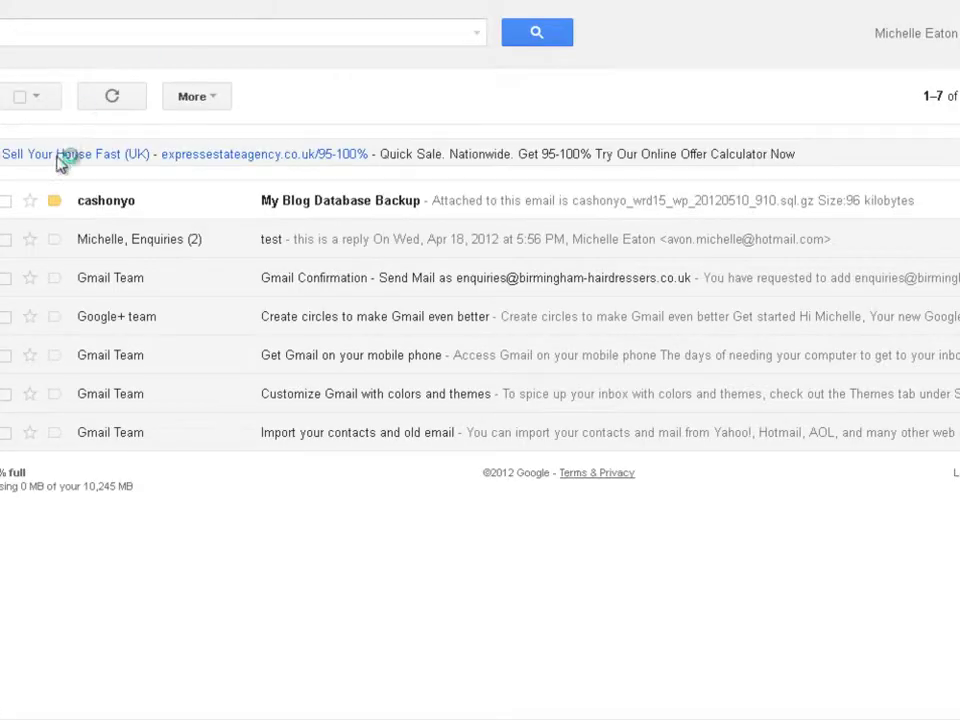
{"action": "left_click", "coordinate": [378, 207]}
Step: Return to WordPress and open the Updates page offering version 3.3.2
{"action": "key", "text": "u"}
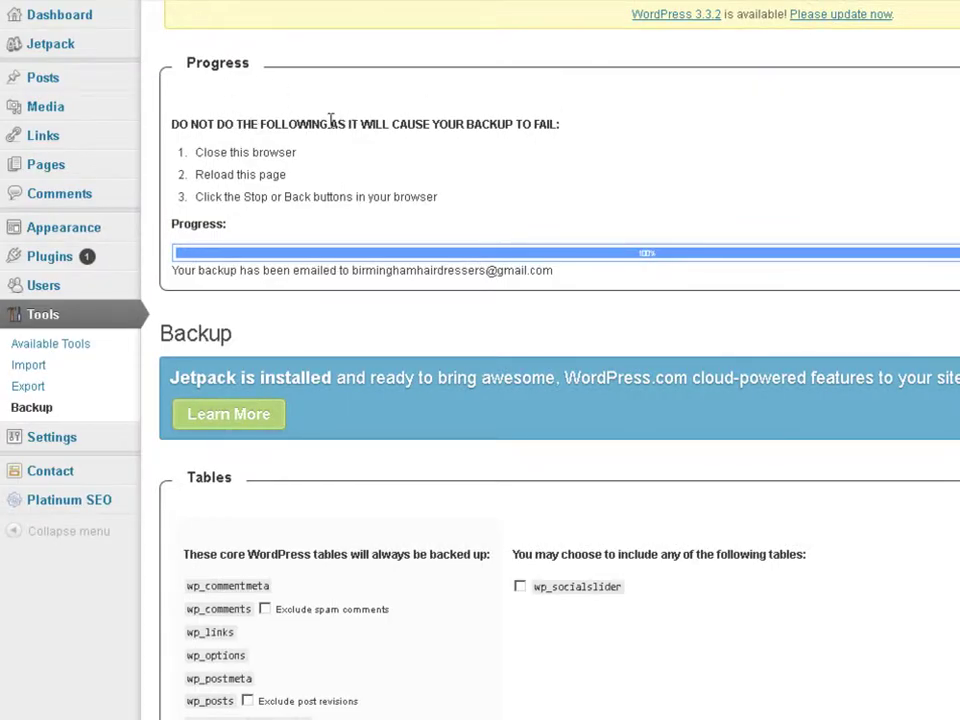
{"action": "left_click", "coordinate": [843, 16]}
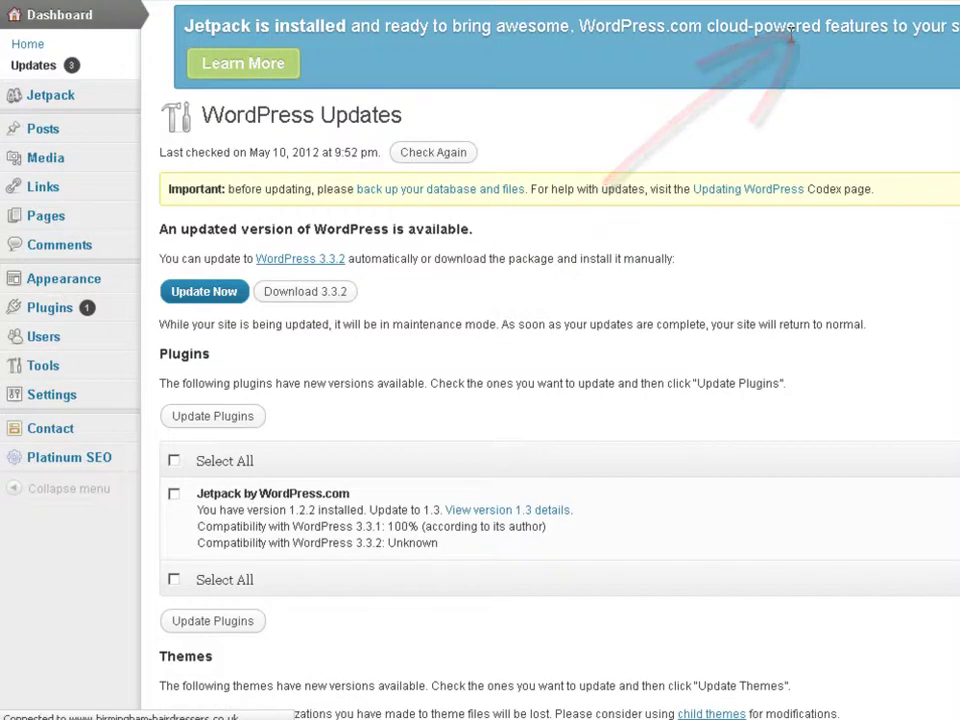